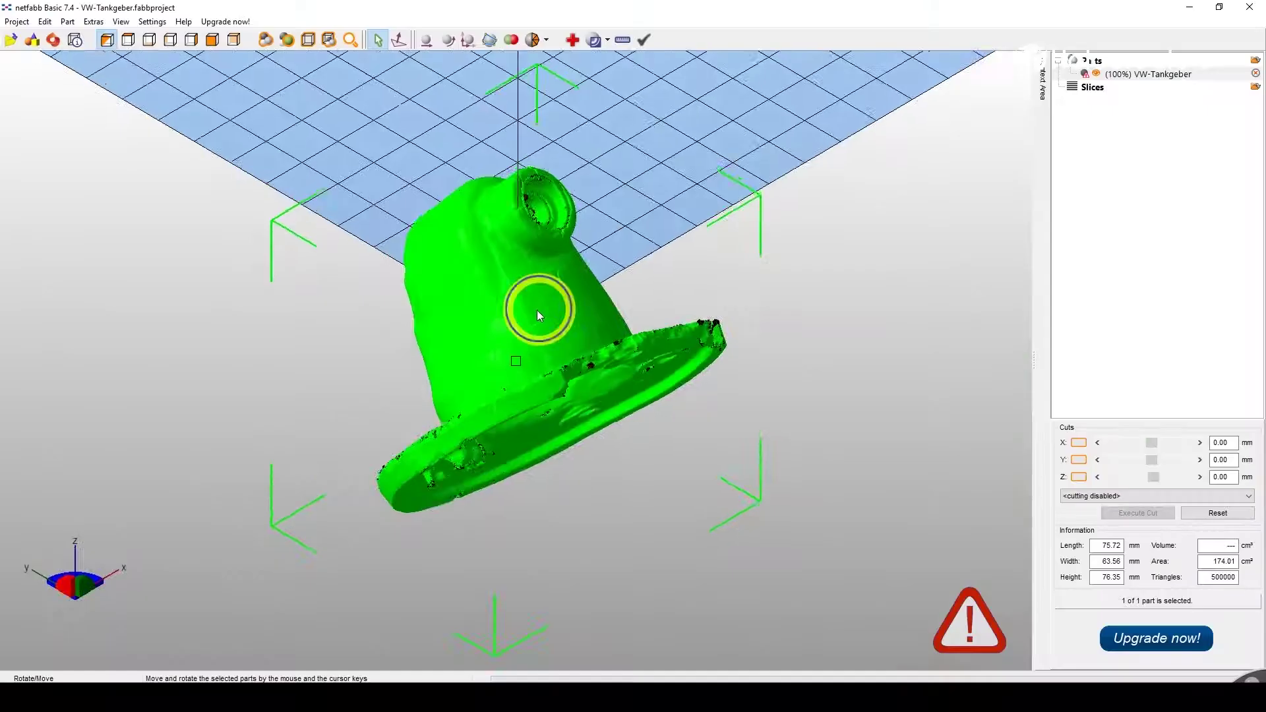
Step: Orbit the scanned VW-Tankgeber part in netfabb to inspect it
right_drag(537, 311, 504, 299)
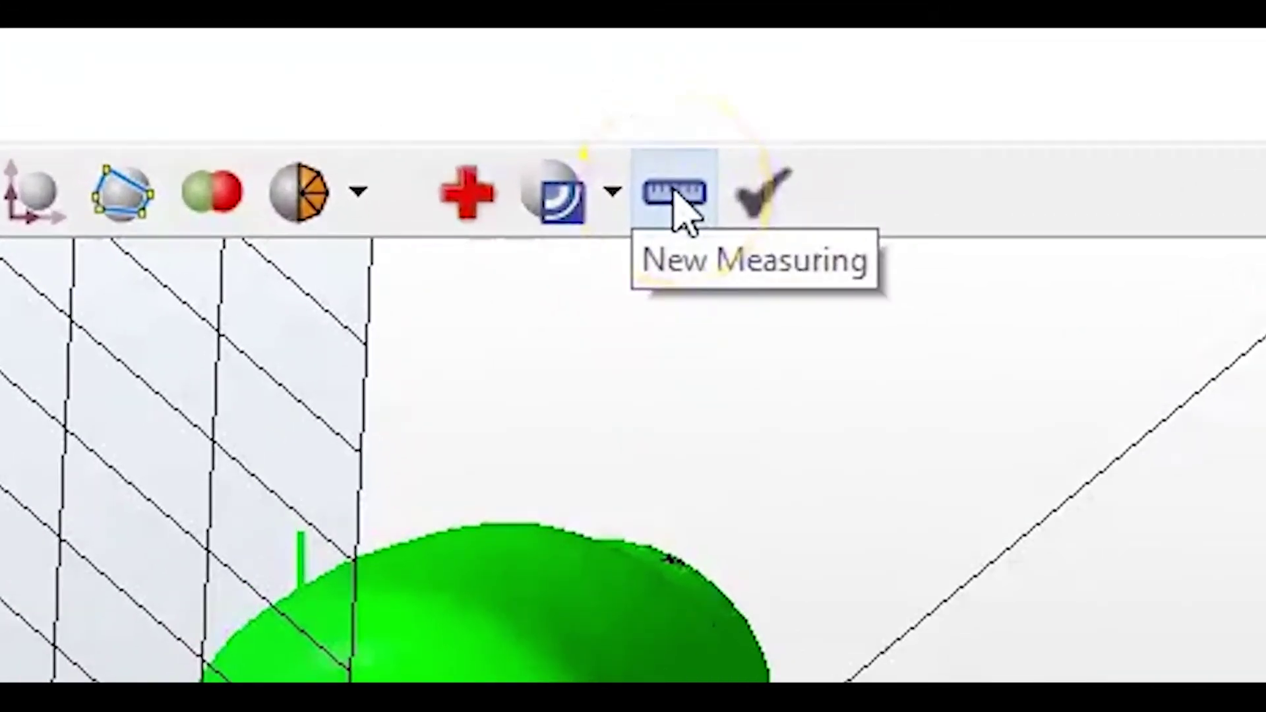
Step: Take a three-point radius measurement on the flange rim, reading Ø75.97 mm
click(675, 193)
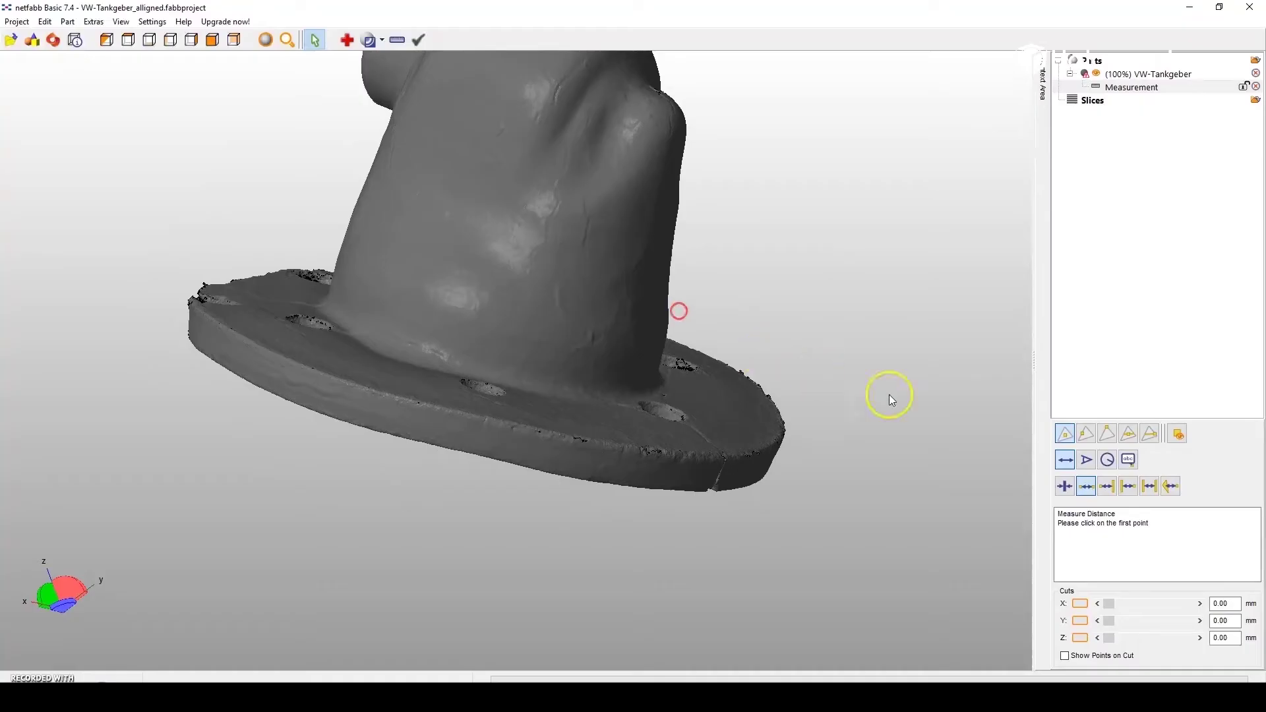
click(1108, 459)
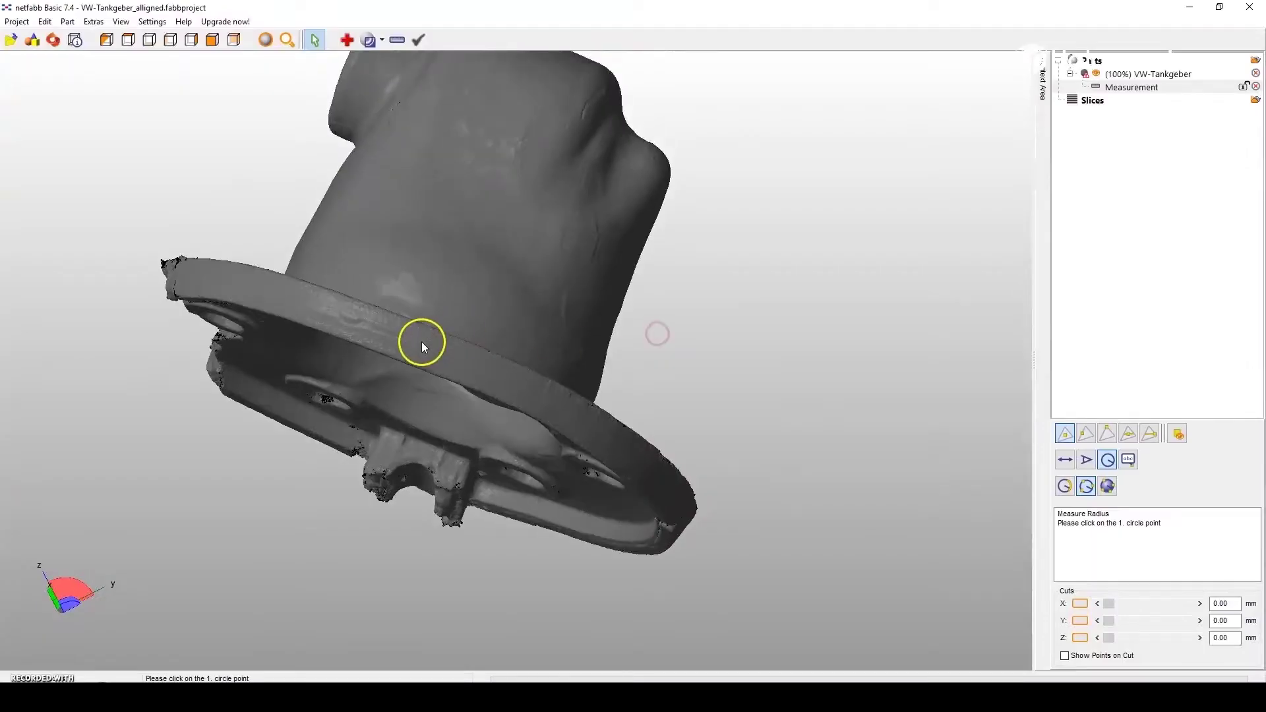
click(421, 342)
right_drag(423, 339, 614, 435)
click(585, 429)
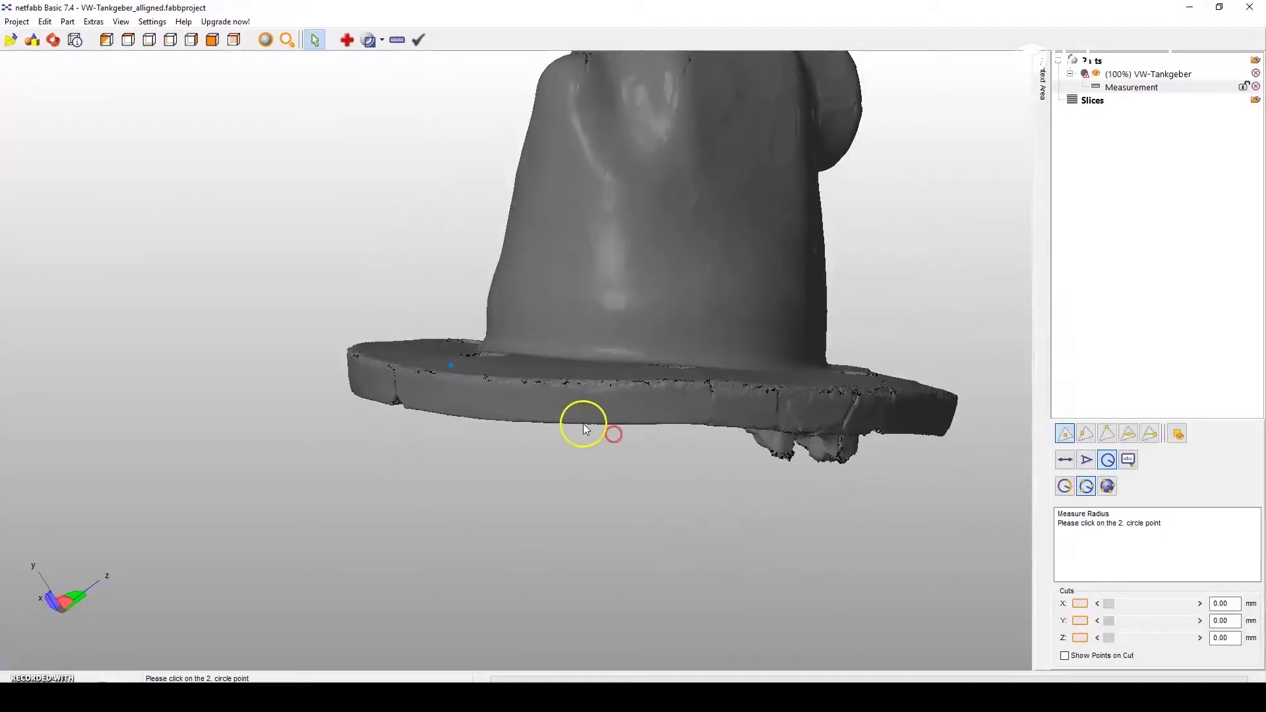
right_drag(572, 397, 549, 485)
click(716, 473)
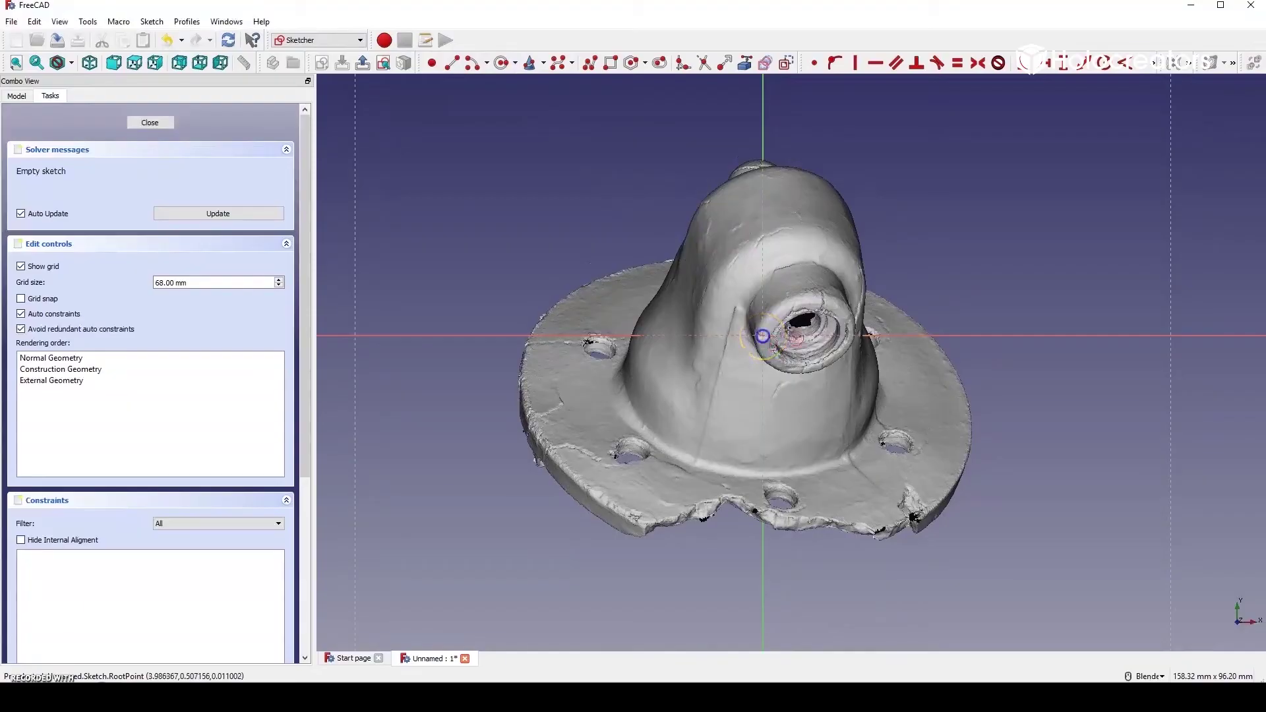
Step: Draw a circle centred on the sketch origin and constrain its radius to 76/2 mm
click(764, 337)
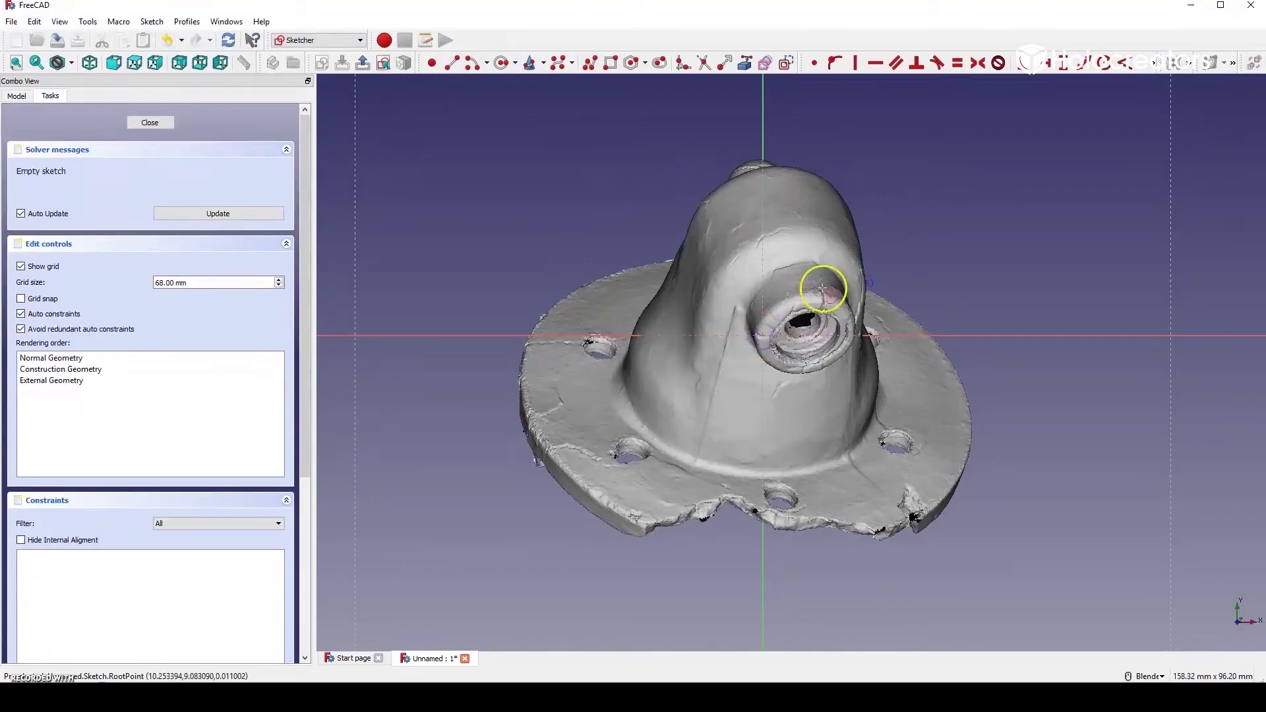
click(921, 171)
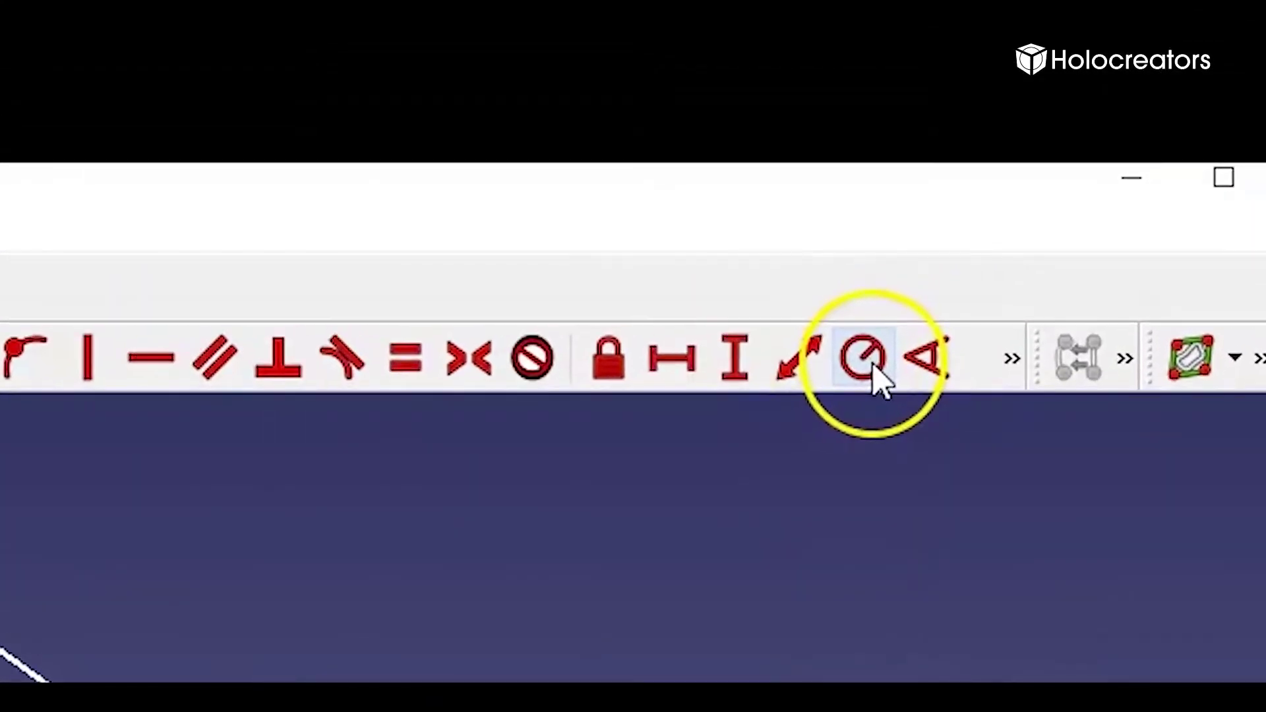
click(875, 373)
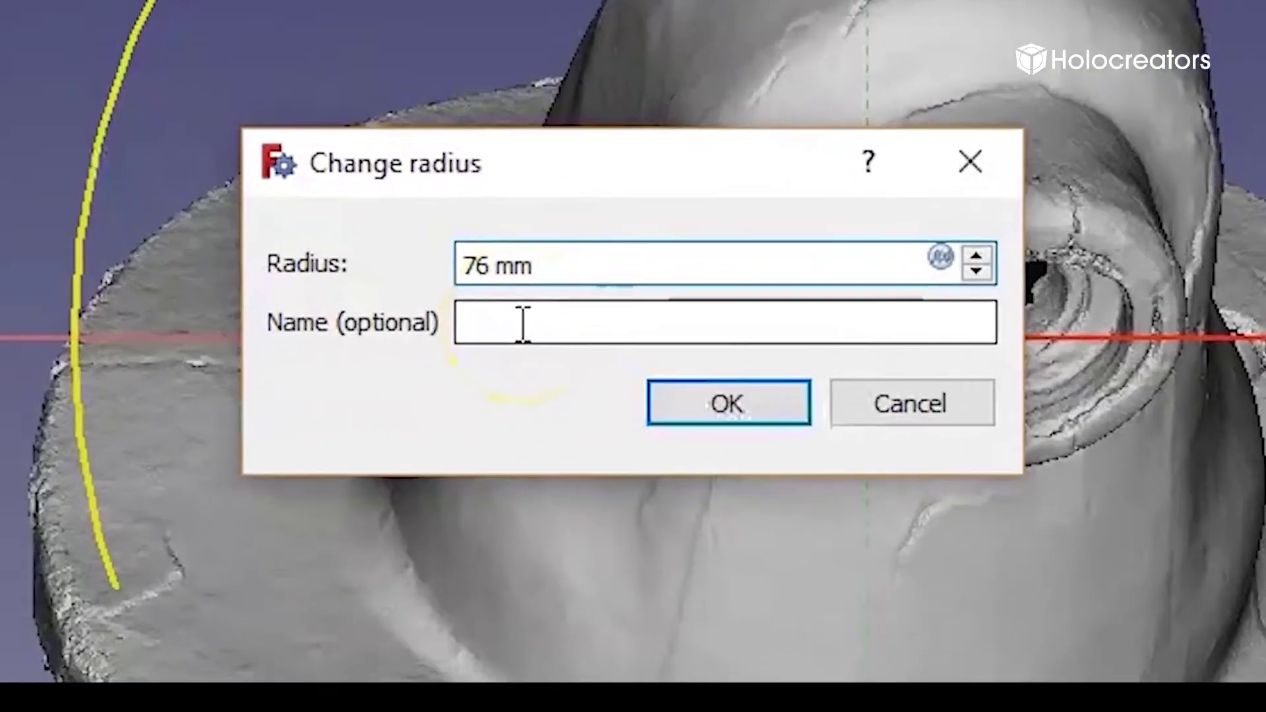
text(/)
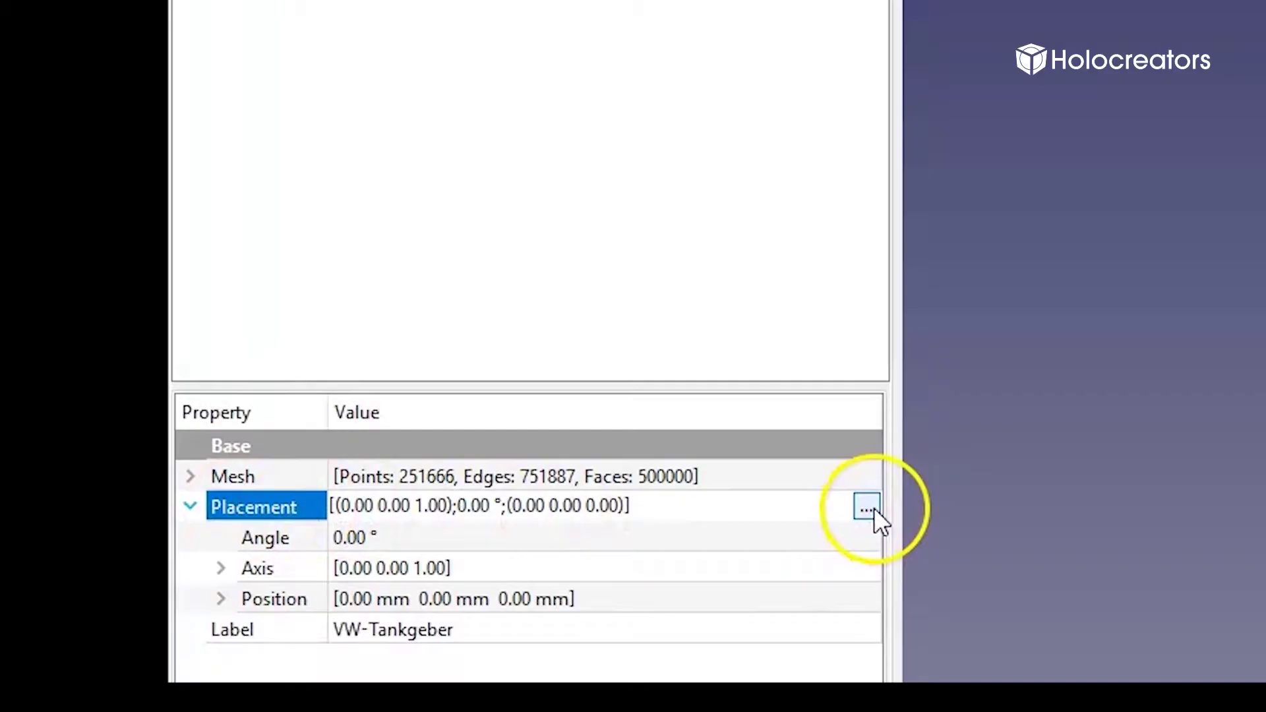
Step: Incrementally rotate the mesh placement about X and Y and shift it 0.8 mm in Y
click(872, 509)
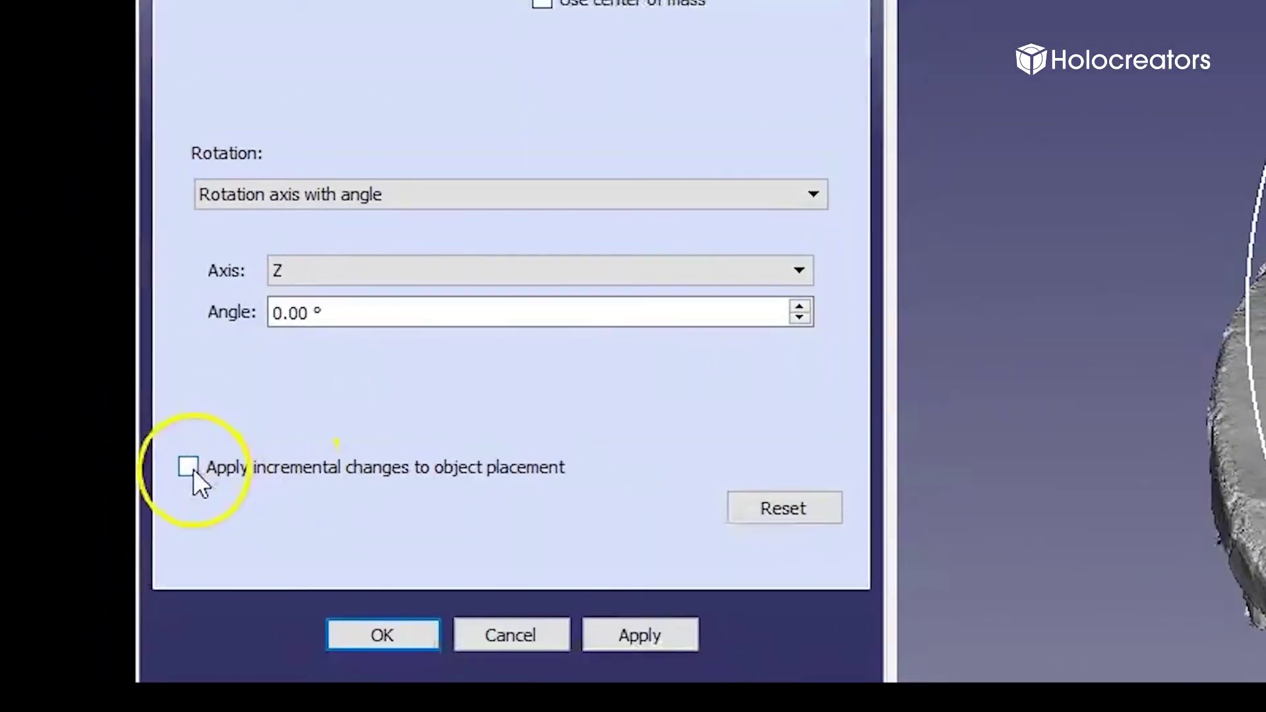
click(190, 468)
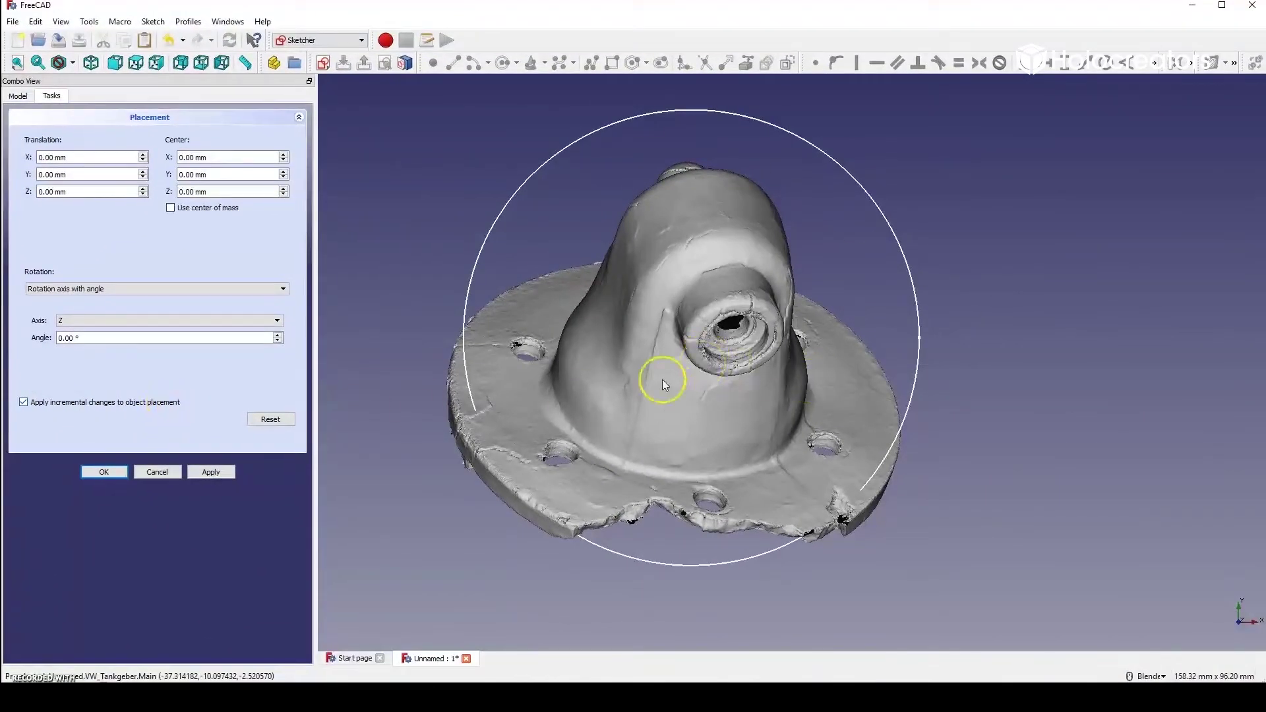
click(165, 320)
click(74, 332)
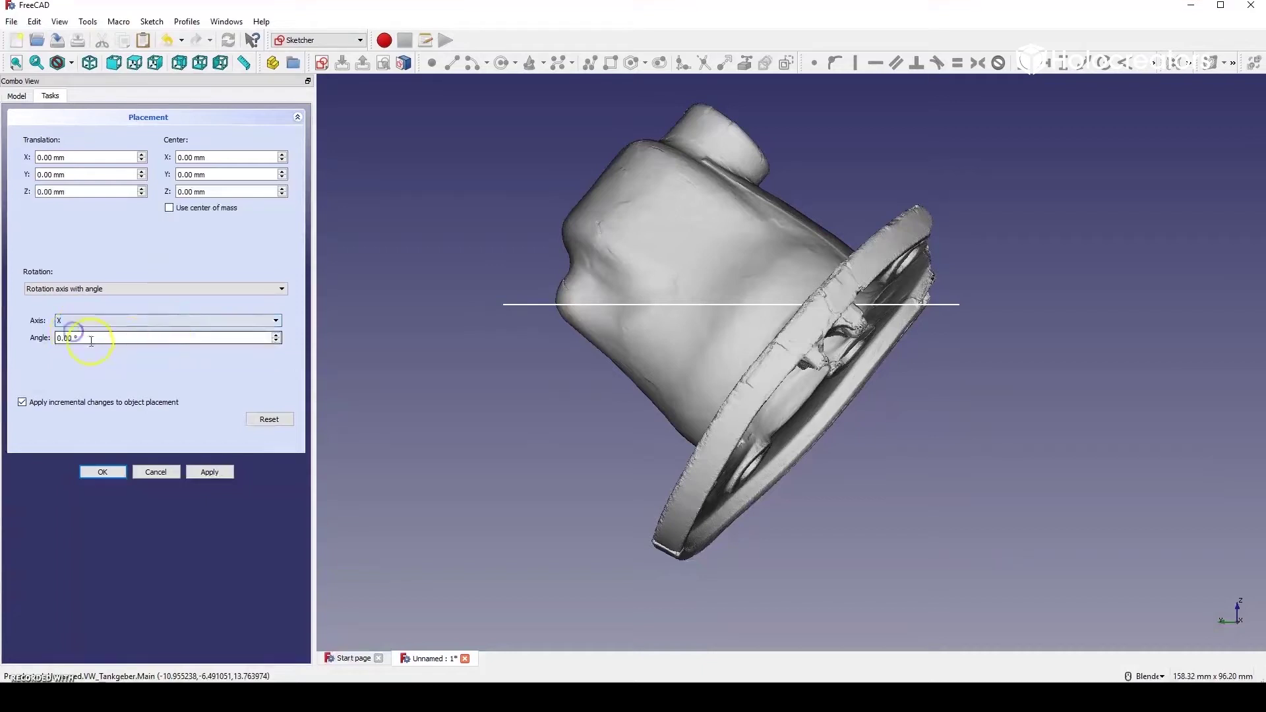
scroll(76, 340, up, 15)
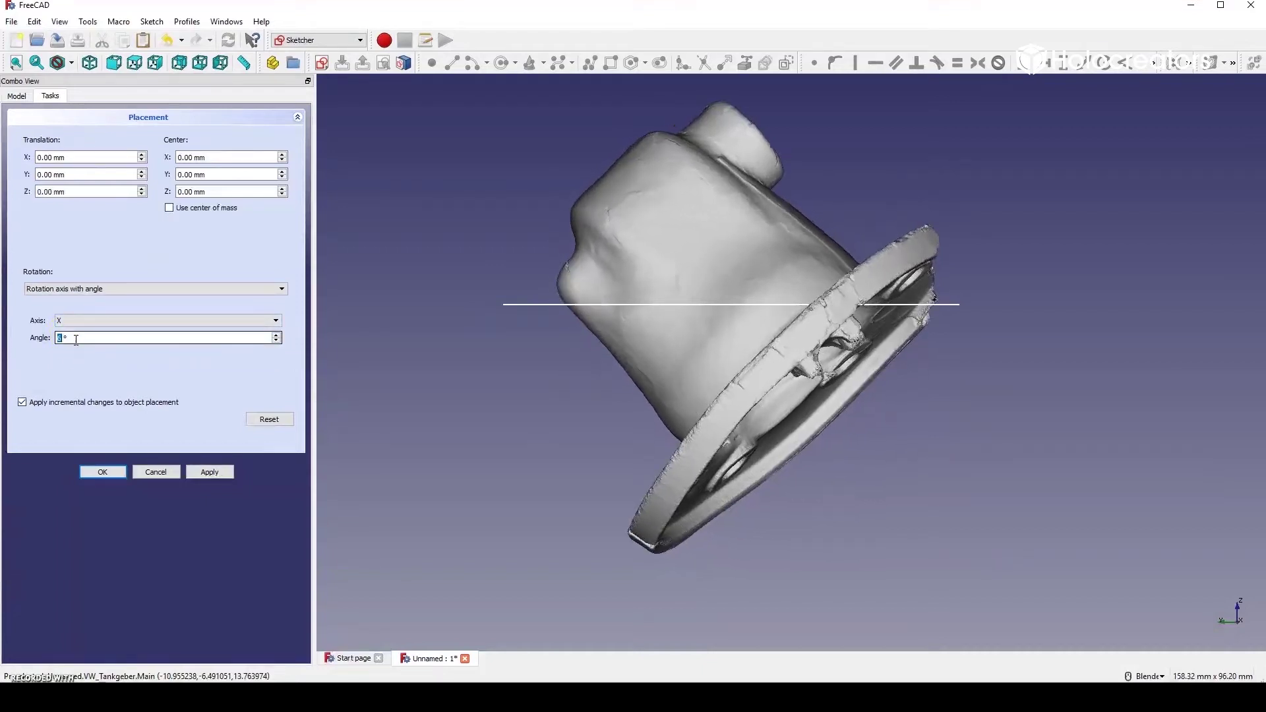
scroll(76, 340, up, 20)
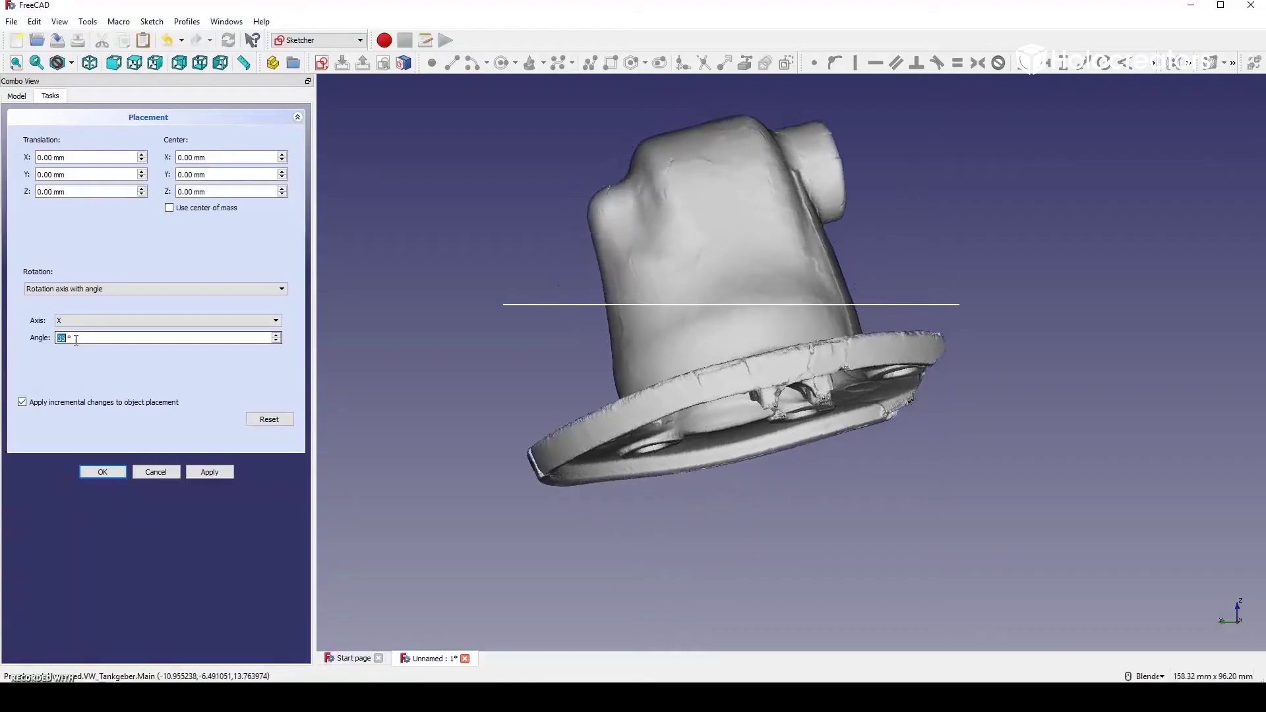
click(162, 320)
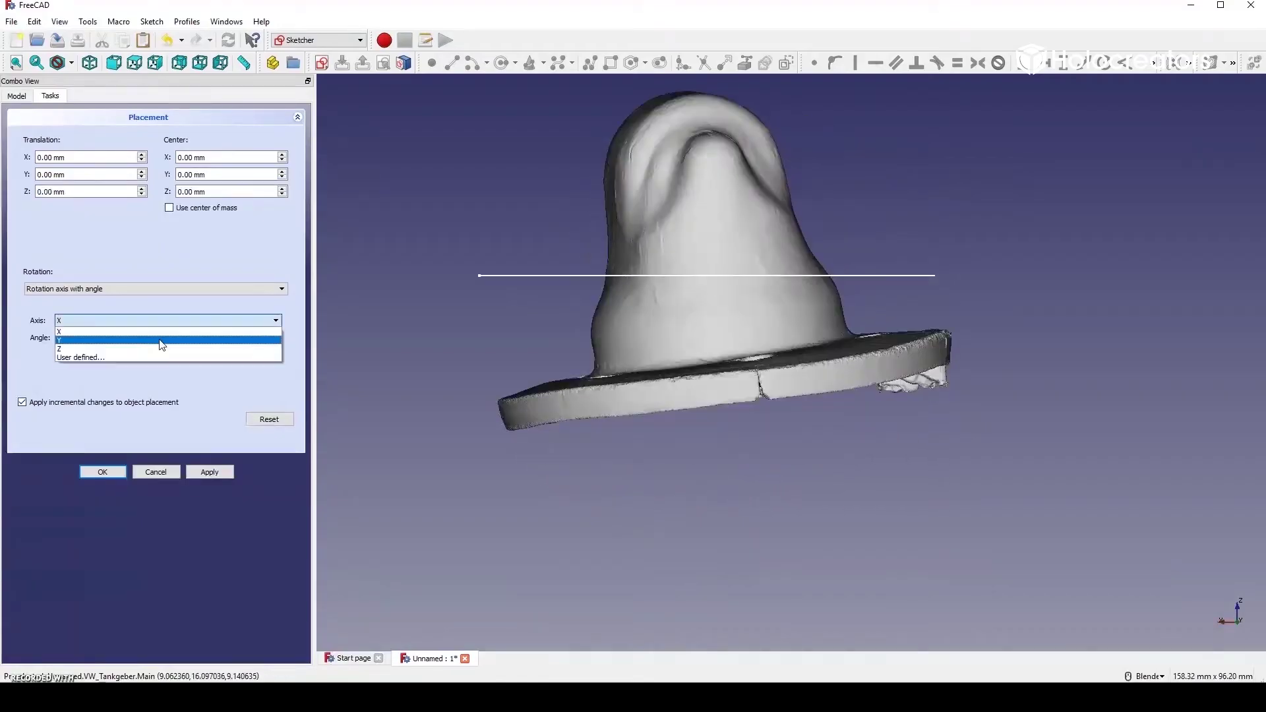
click(162, 341)
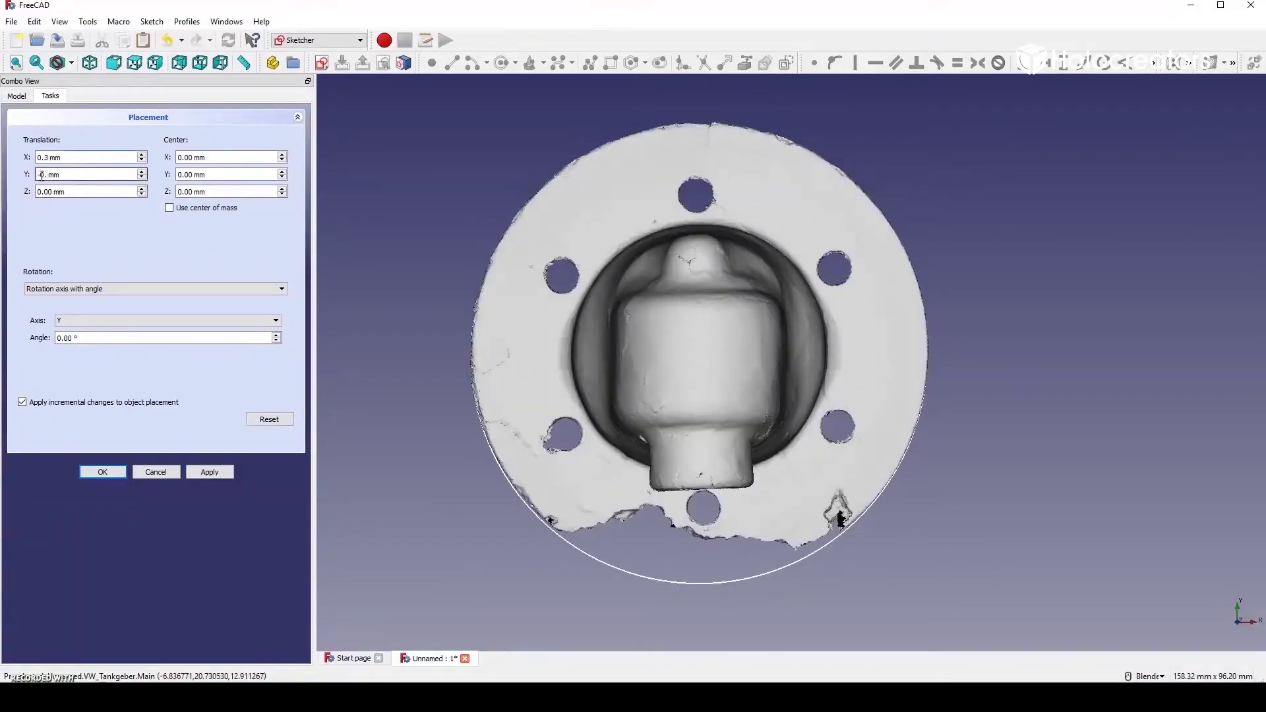
text(8)
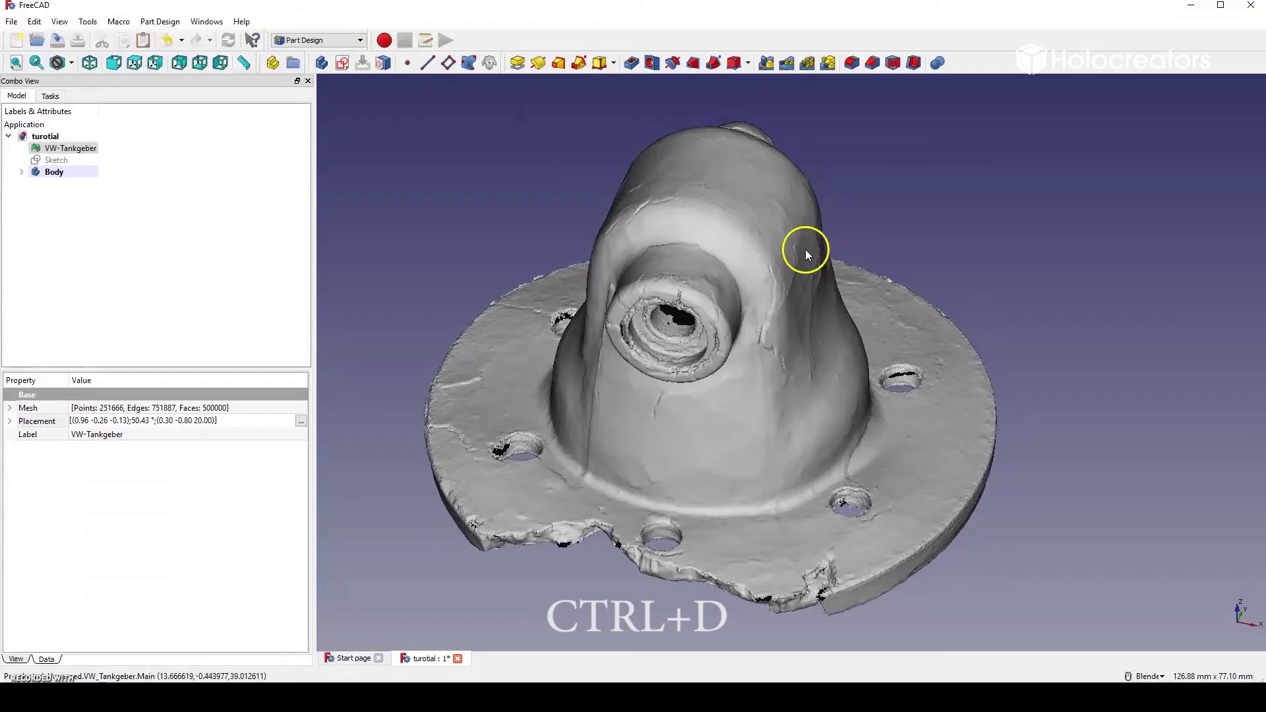
Step: Set the mesh transparency to 66 and start a new sketch in the Body
key(ctrl+d)
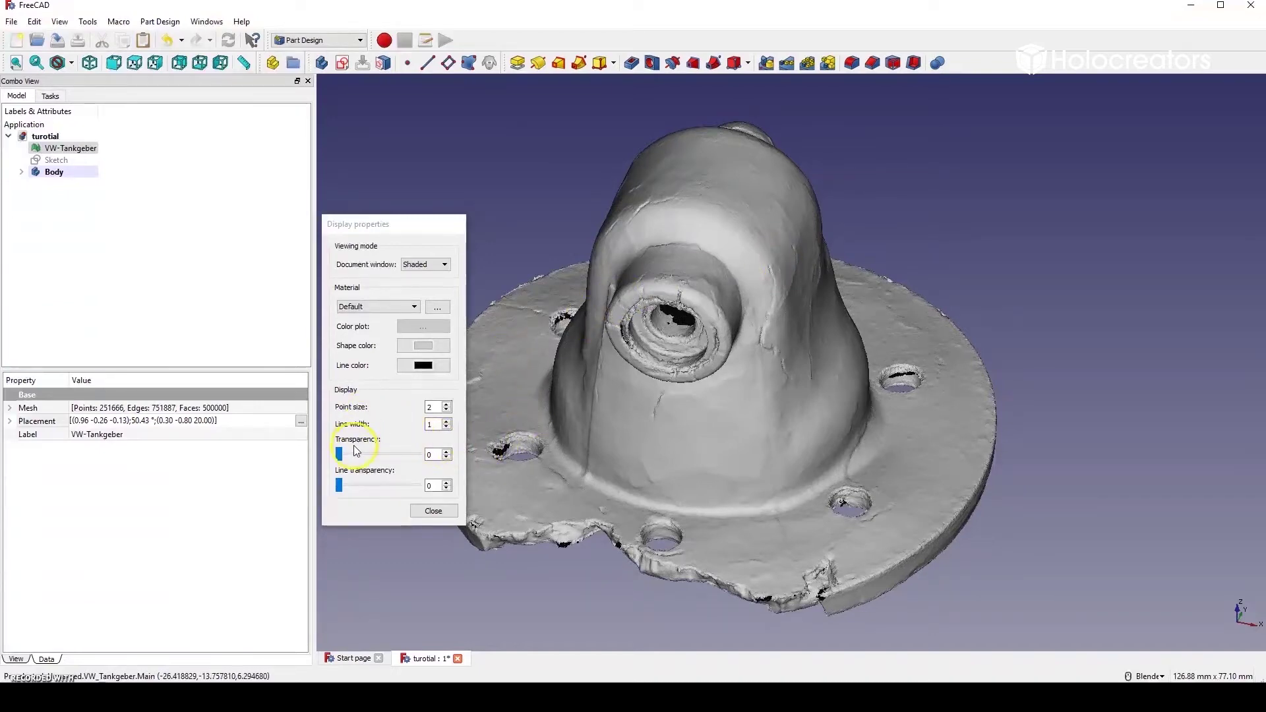
drag(341, 455, 382, 455)
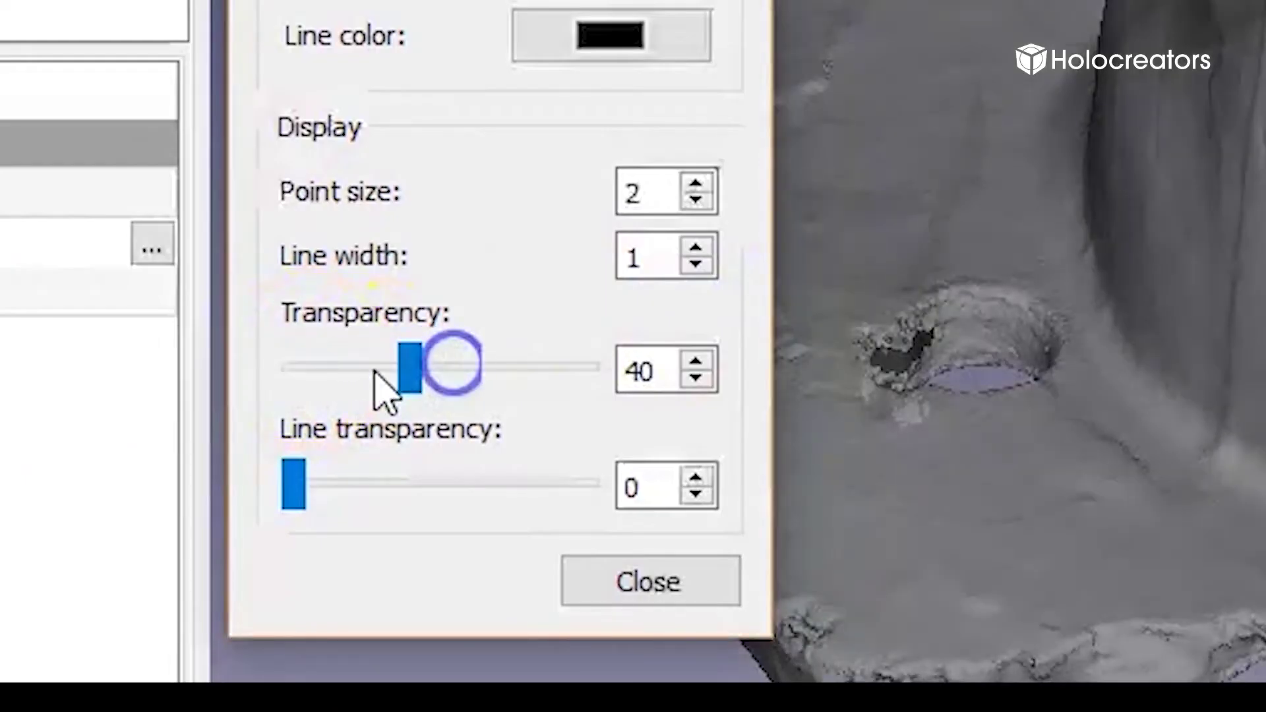
drag(410, 362, 485, 364)
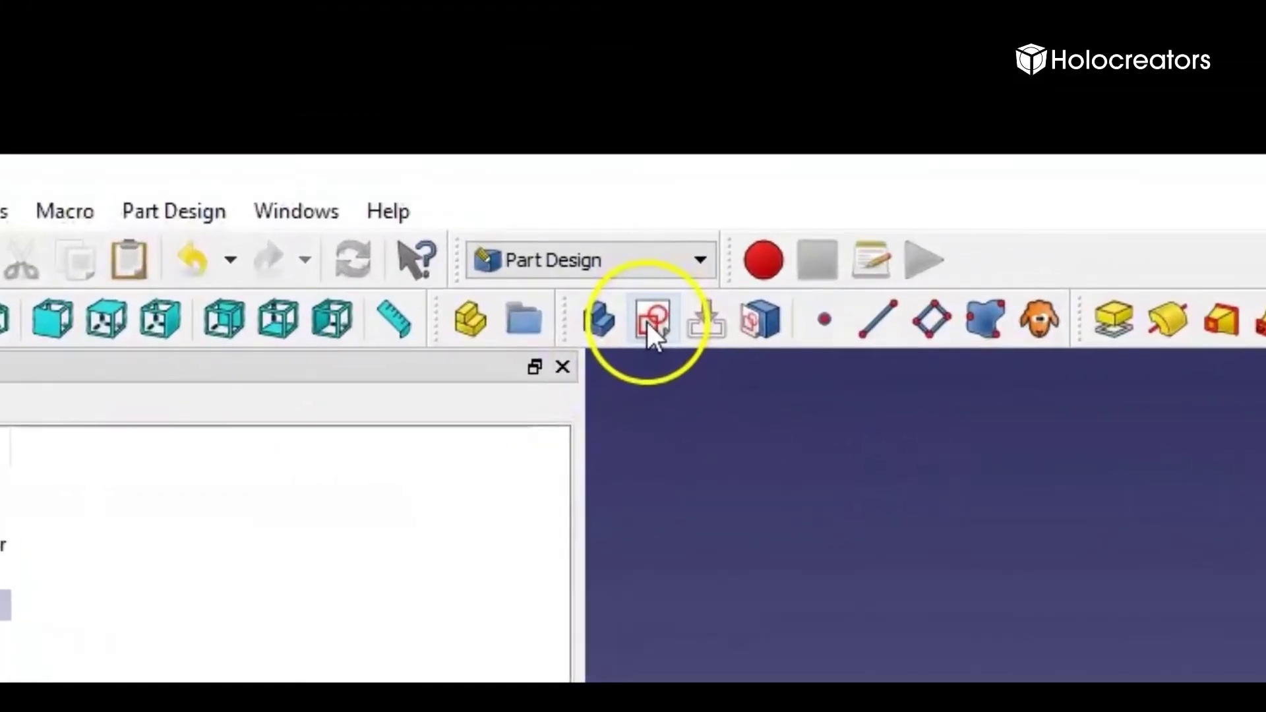
click(653, 320)
mouse_move(724, 325)
middle_down()
mouse_move(746, 290)
mouse_move(667, 447)
middle_up()
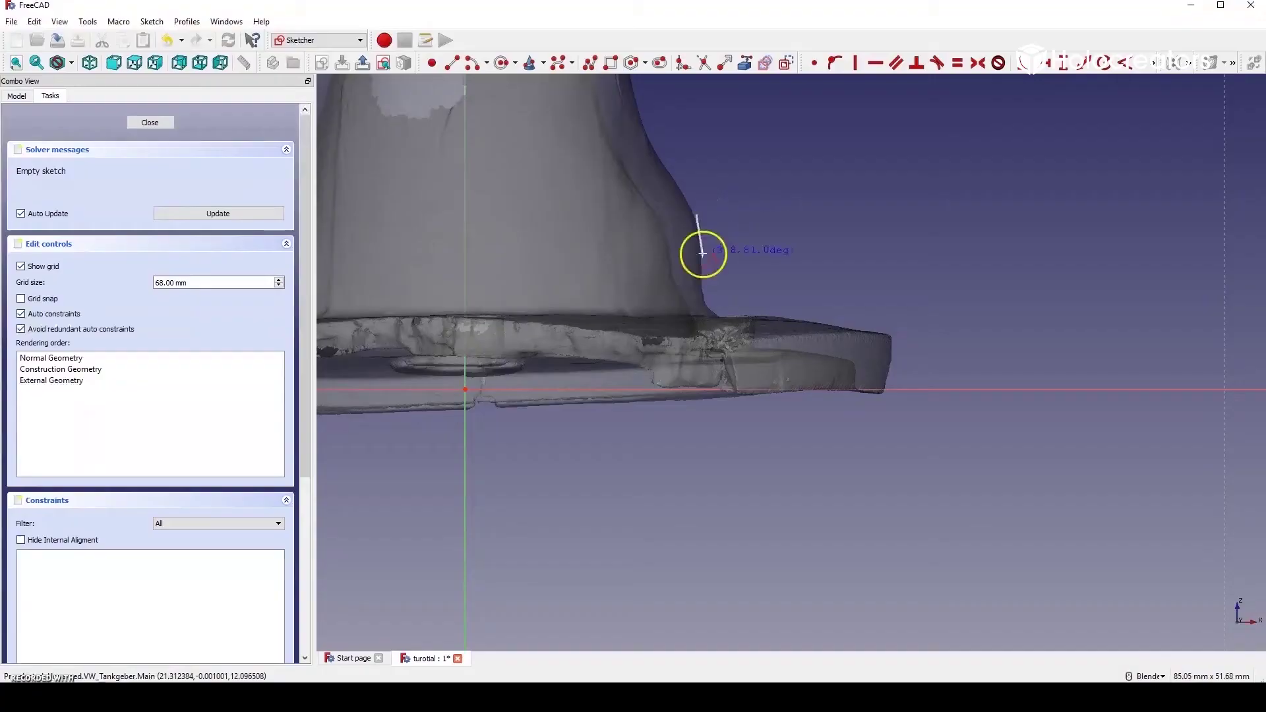
Step: Trace the flange cross-section over the scan as a closed eight-corner polyline
click(705, 315)
click(893, 316)
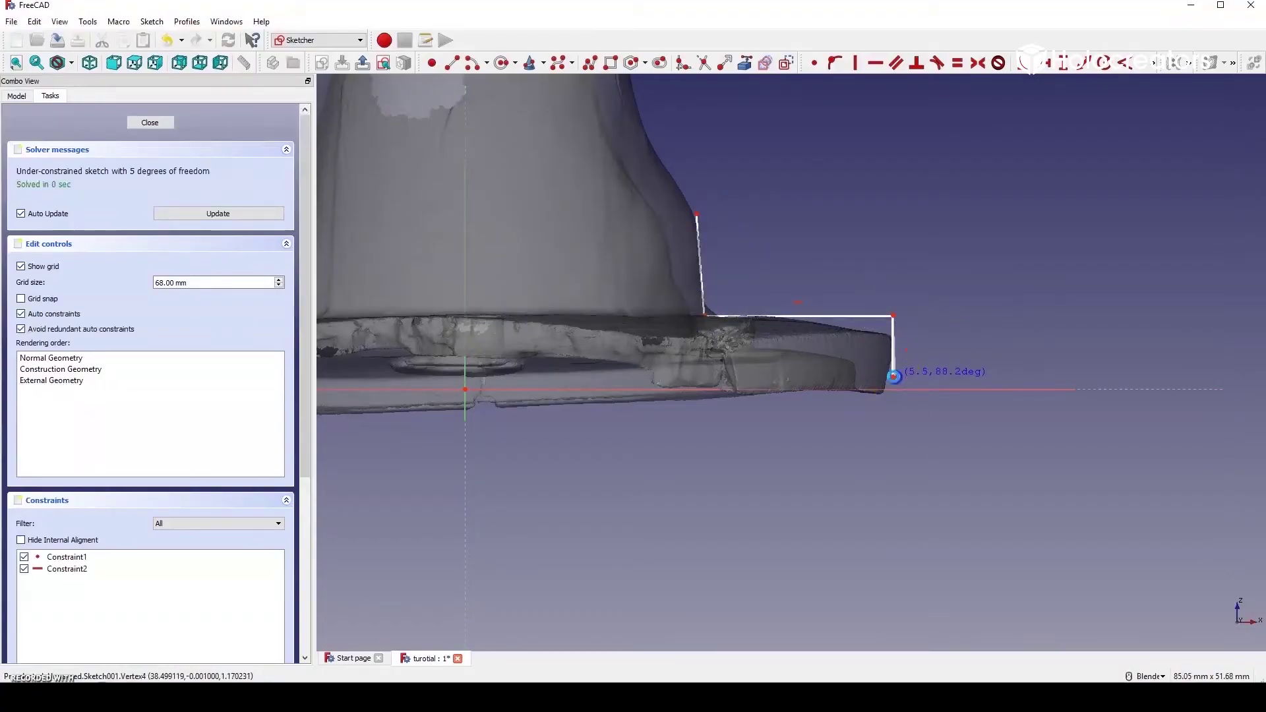
click(893, 377)
click(857, 377)
click(854, 347)
click(666, 346)
click(666, 214)
click(697, 215)
scroll(828, 164, up, 2)
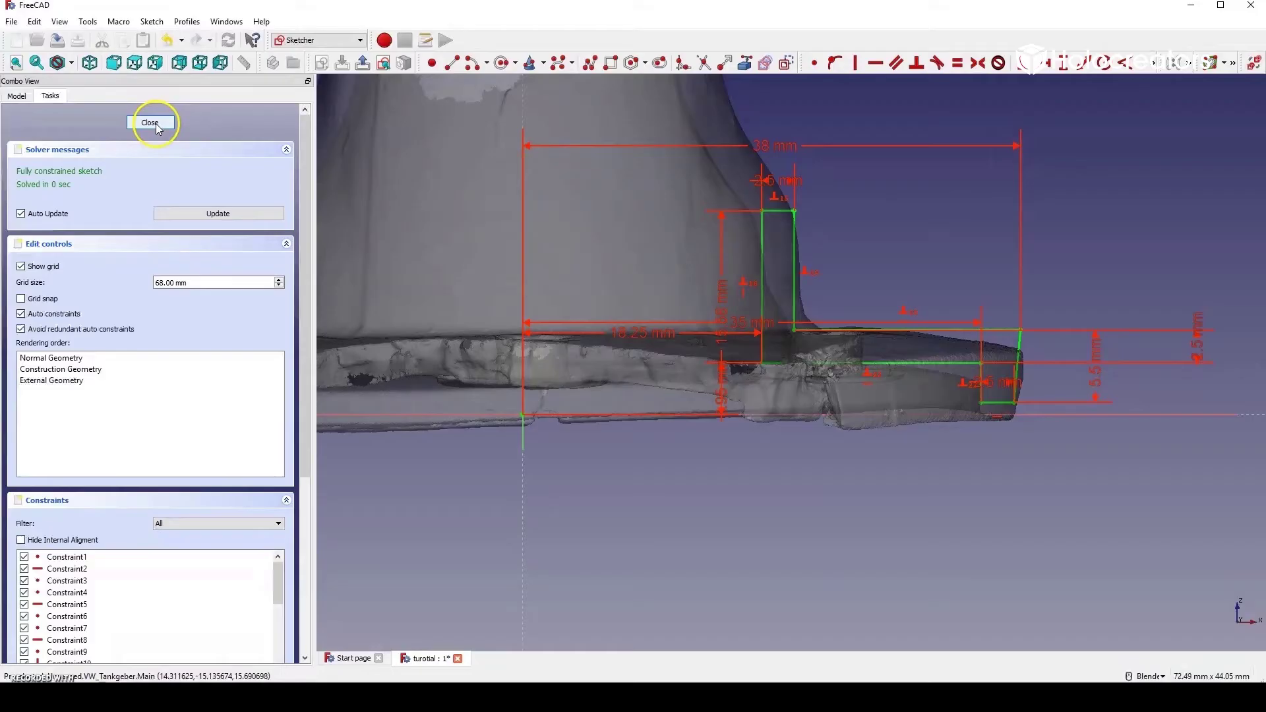
Step: Finish the profile sketch and apply Revolution to turn Sketch001 into a solid
click(156, 124)
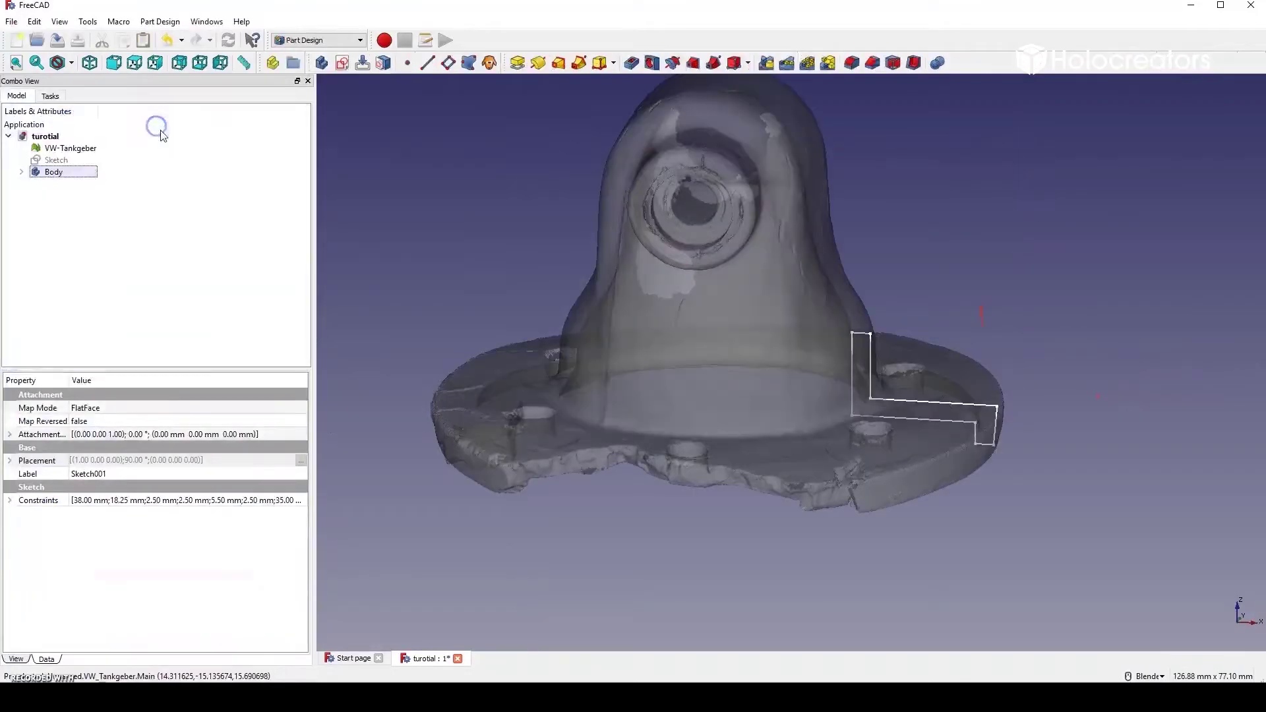
mouse_move(701, 240)
shift+middle_down()
mouse_move(748, 164)
mouse_move(897, 204)
mouse_move(904, 317)
shift+middle_up()
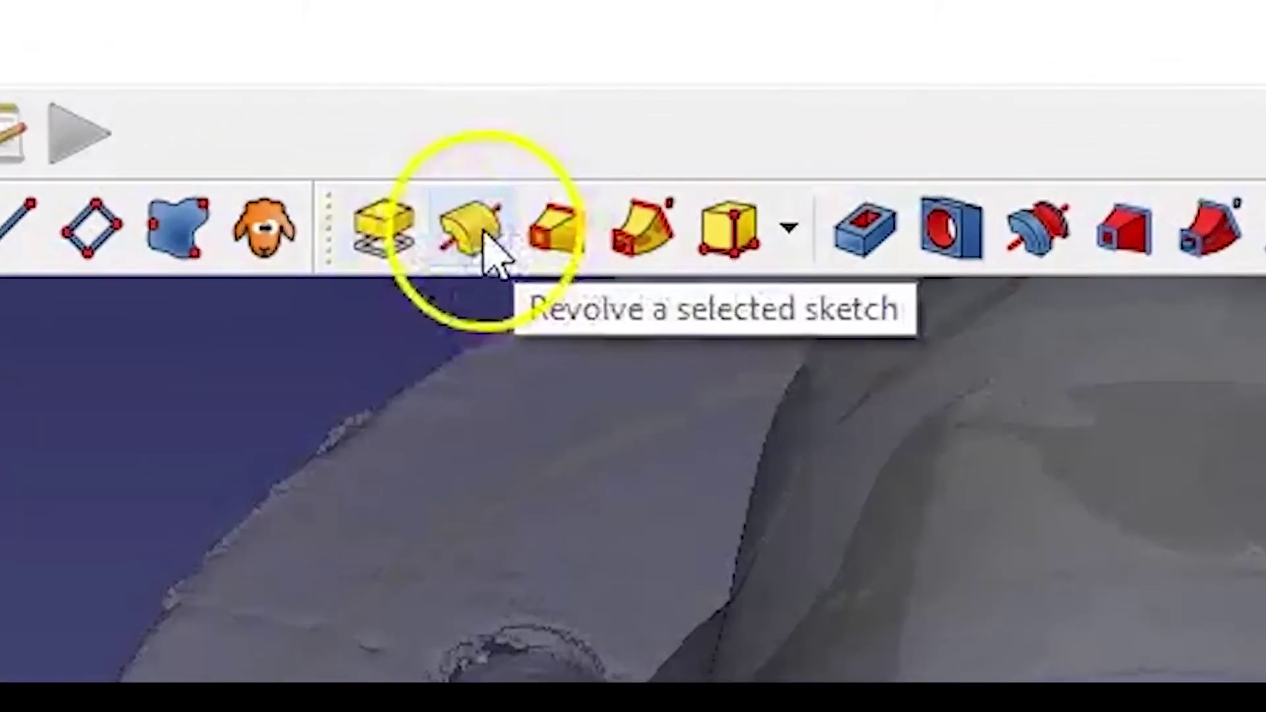
click(487, 239)
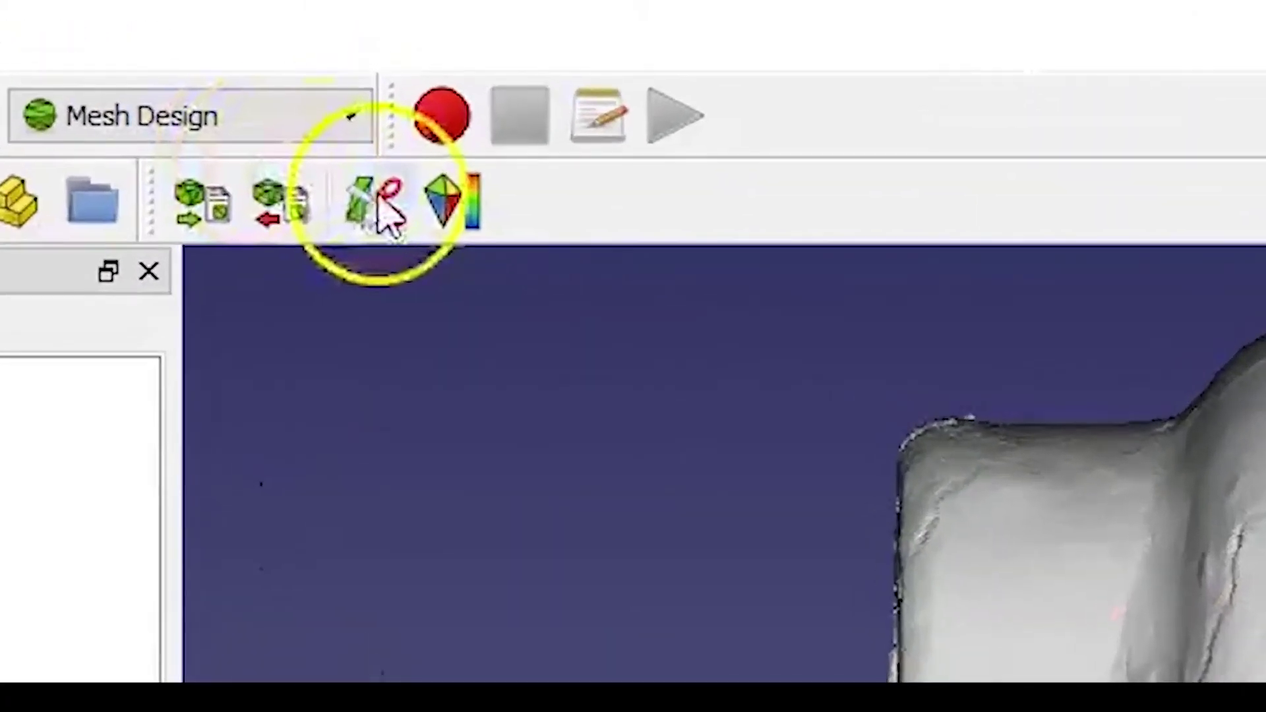
Step: Cut the mesh's upper body with a polygon outline, removing the Inner region
click(365, 63)
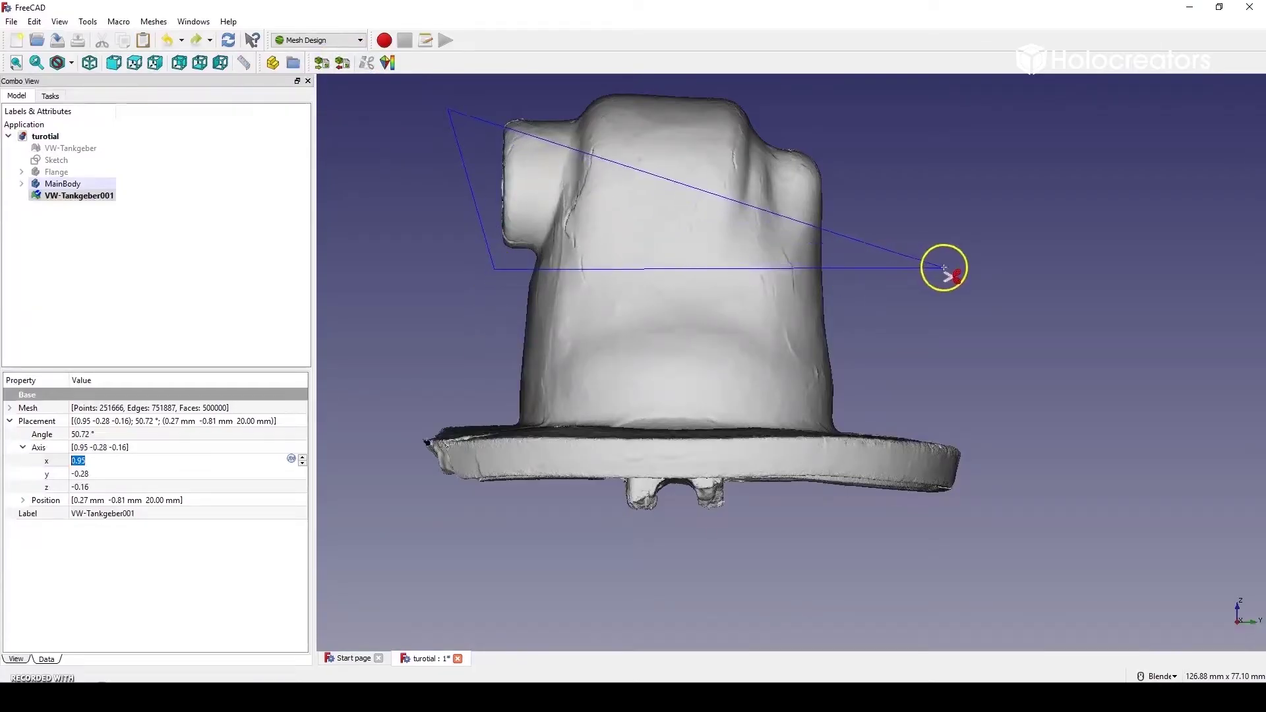
click(944, 269)
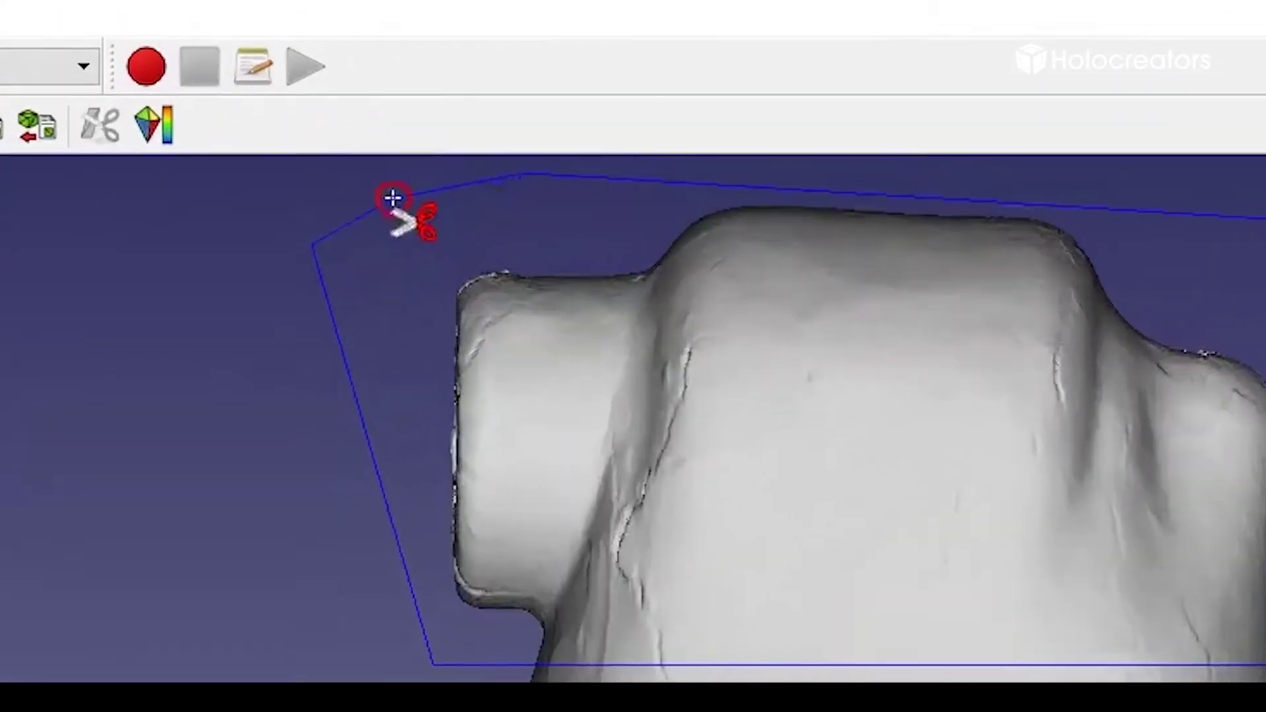
right_click(481, 92)
click(494, 339)
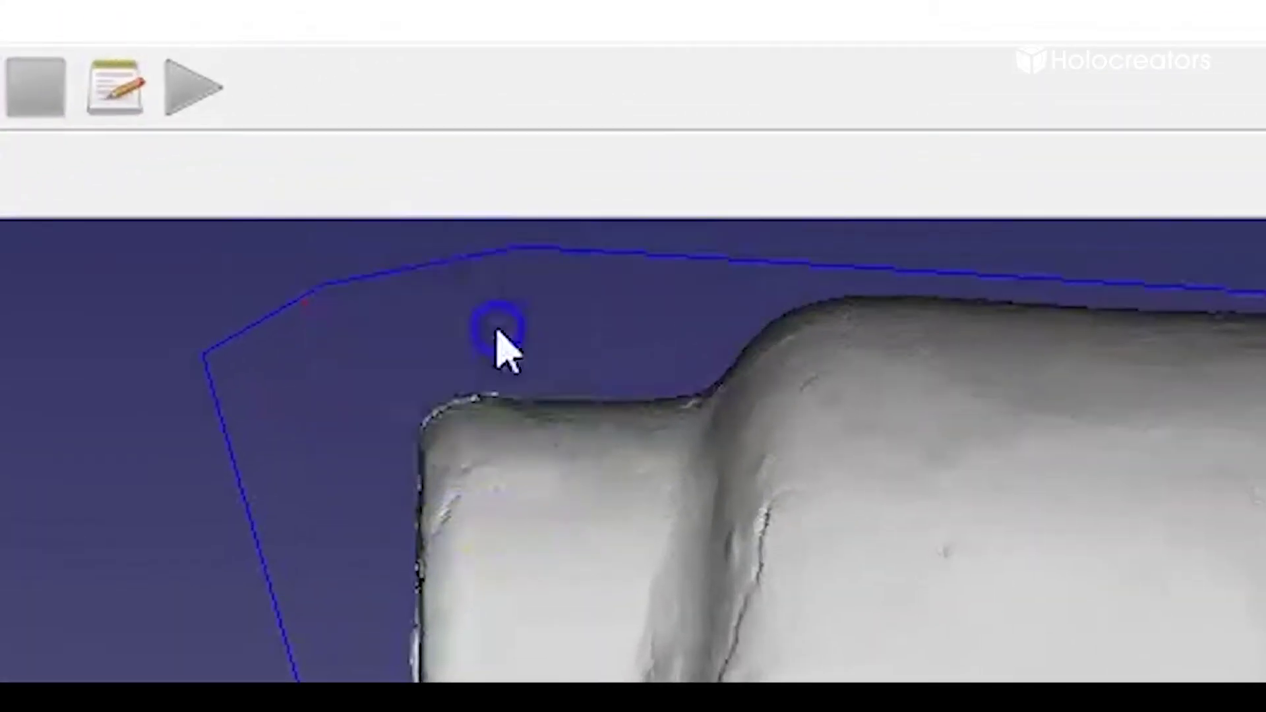
middle_drag(815, 249, 834, 389)
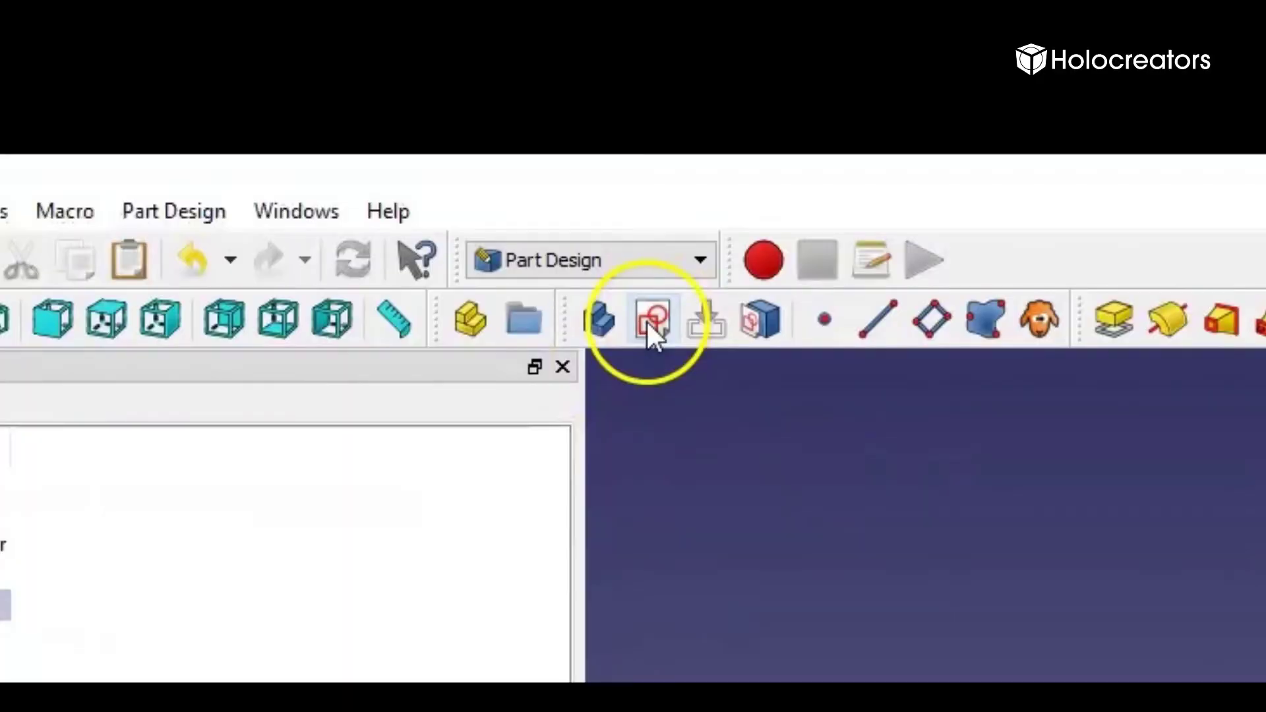
Step: Create a new sketch attached to the XY plane in MainBody
click(653, 321)
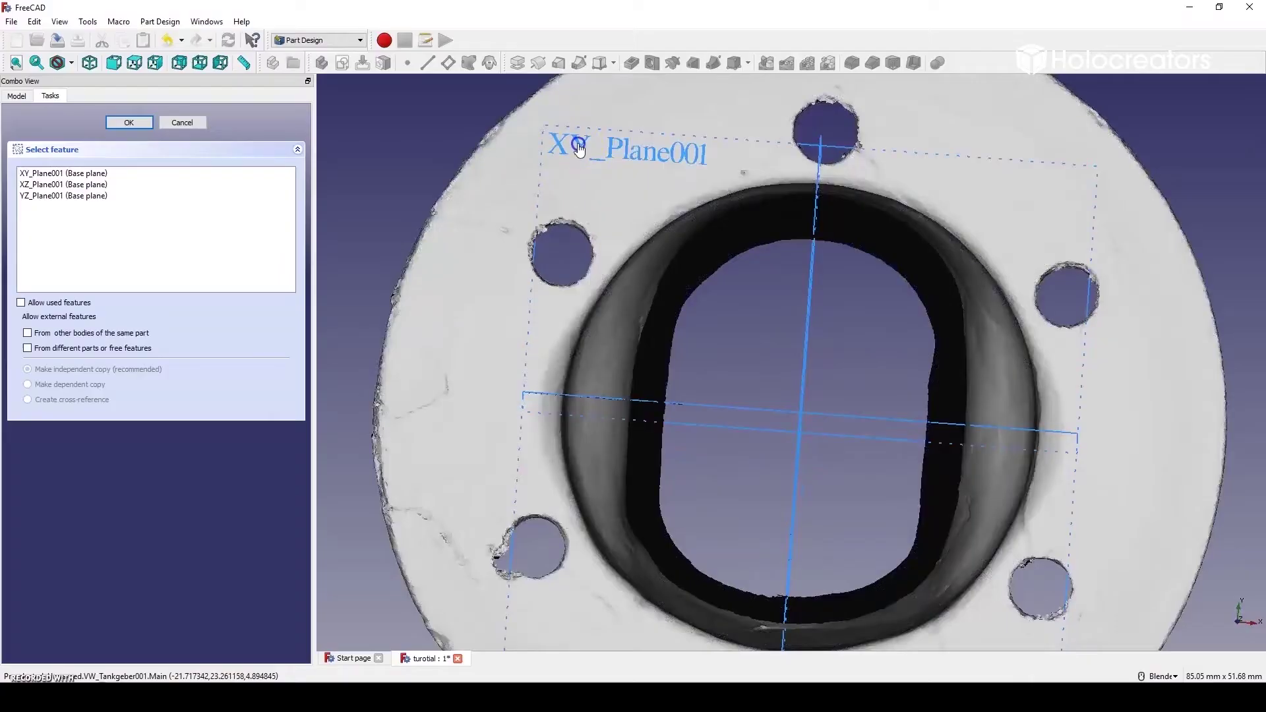
scroll(602, 148, down, 3)
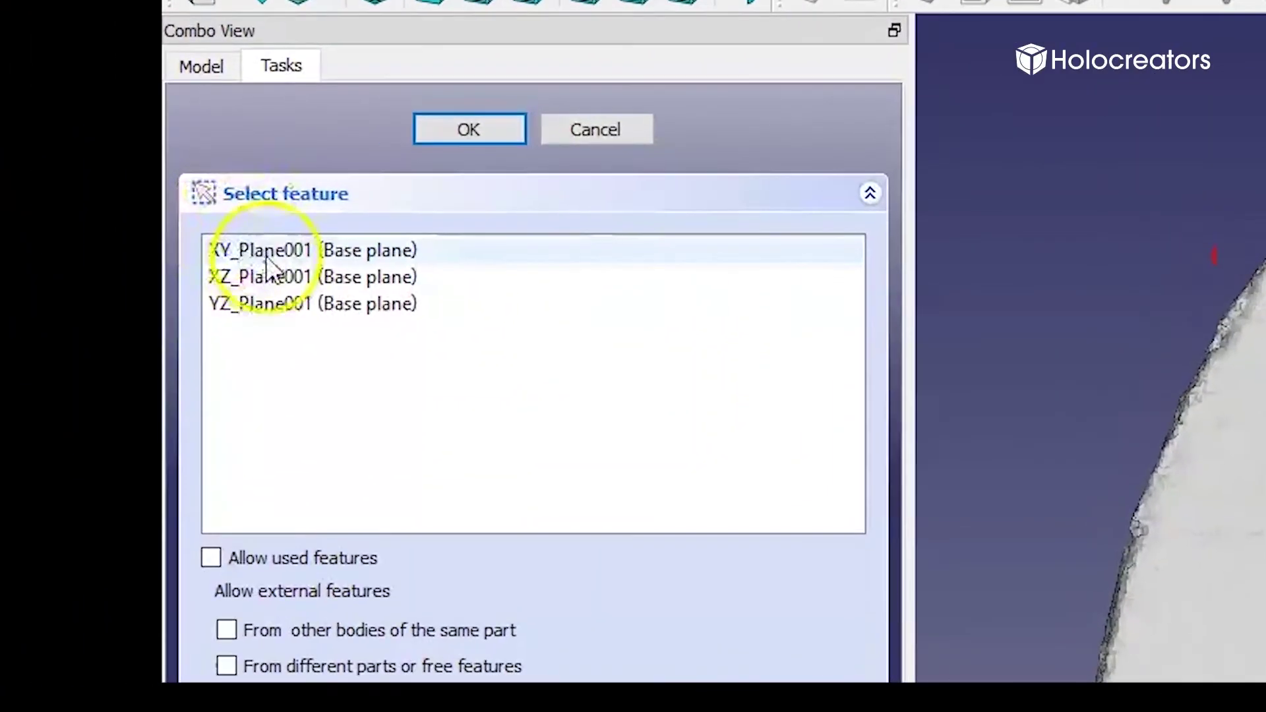
click(470, 133)
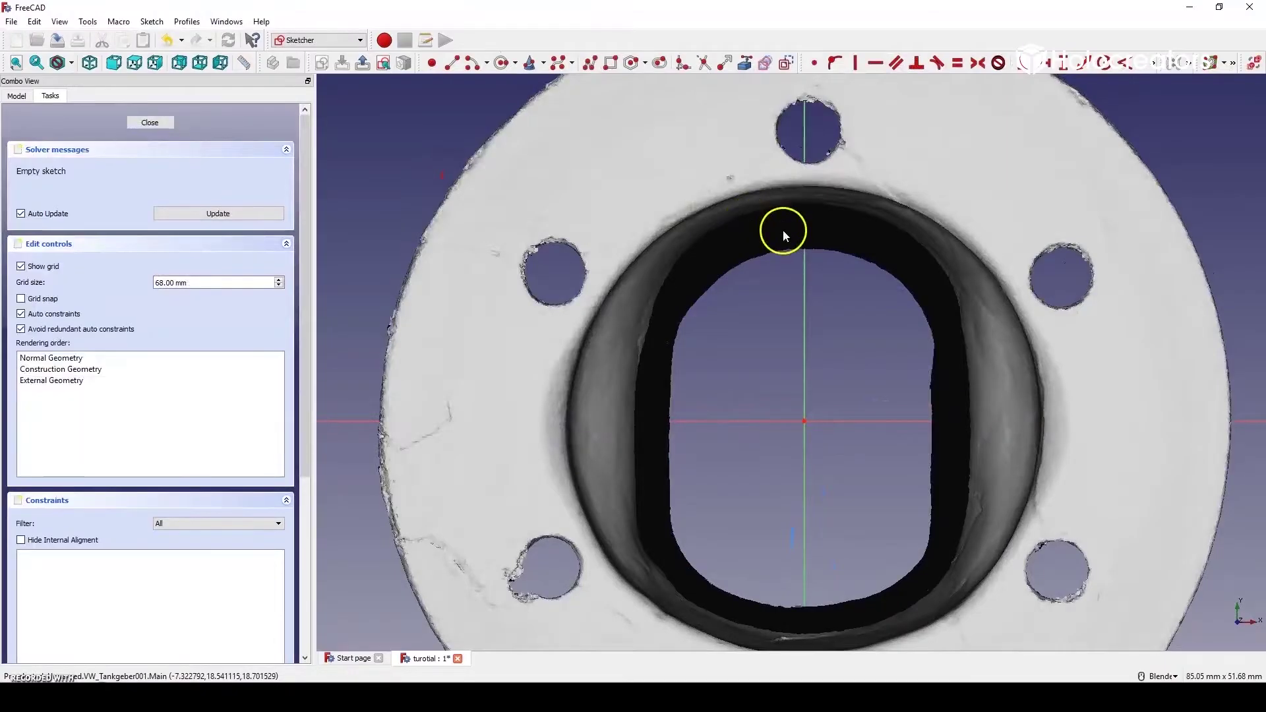
middle_drag(784, 234, 1012, 368)
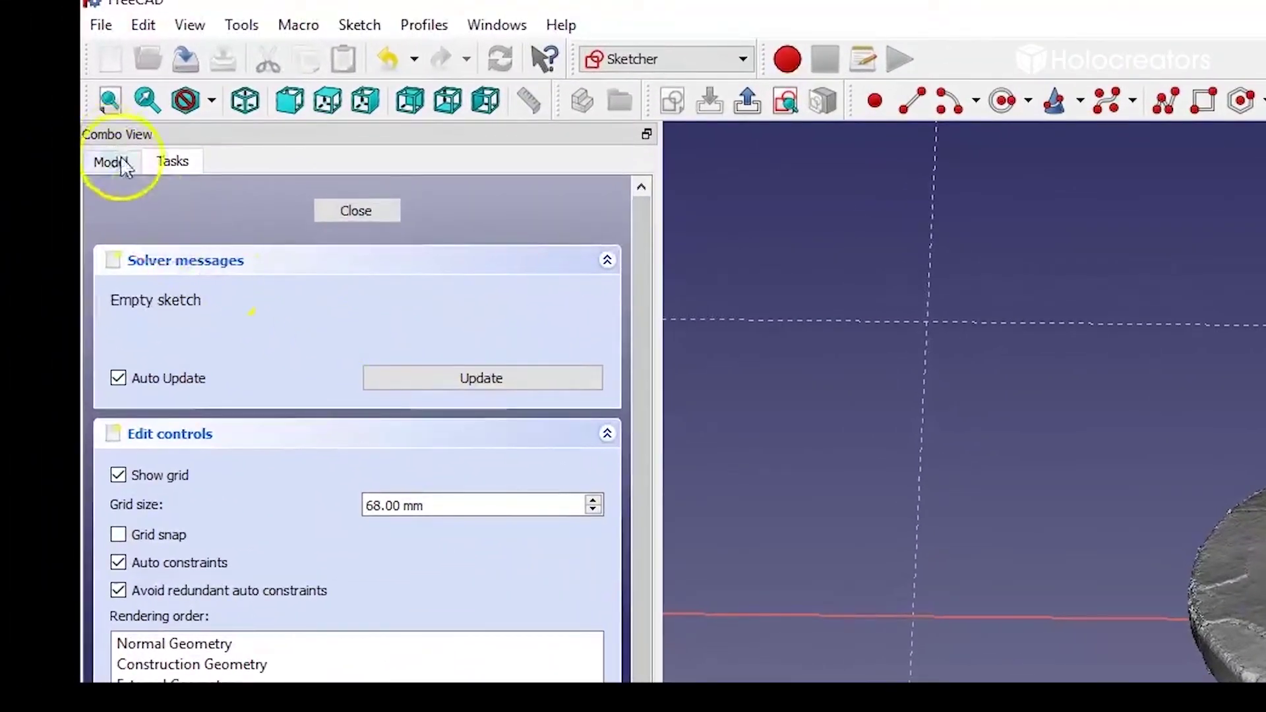
Step: Set Sketch005's Attachment Offset position z to 4 mm
click(124, 166)
click(213, 411)
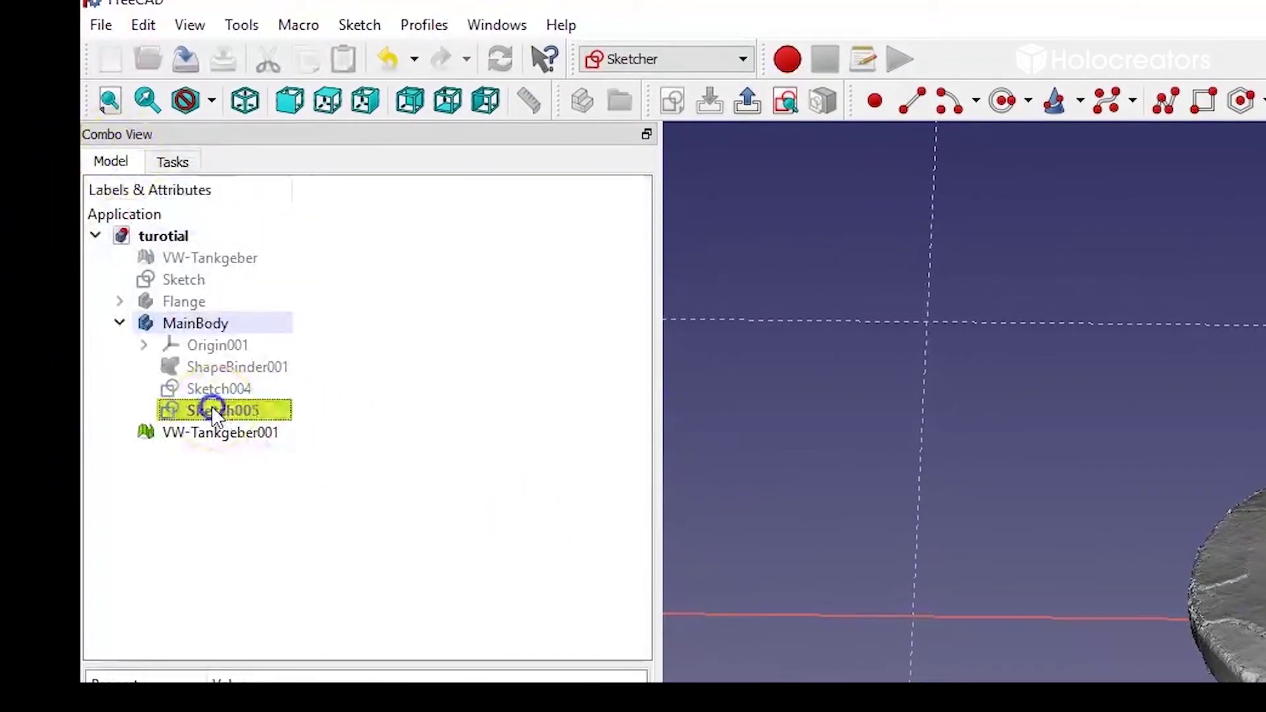
click(97, 390)
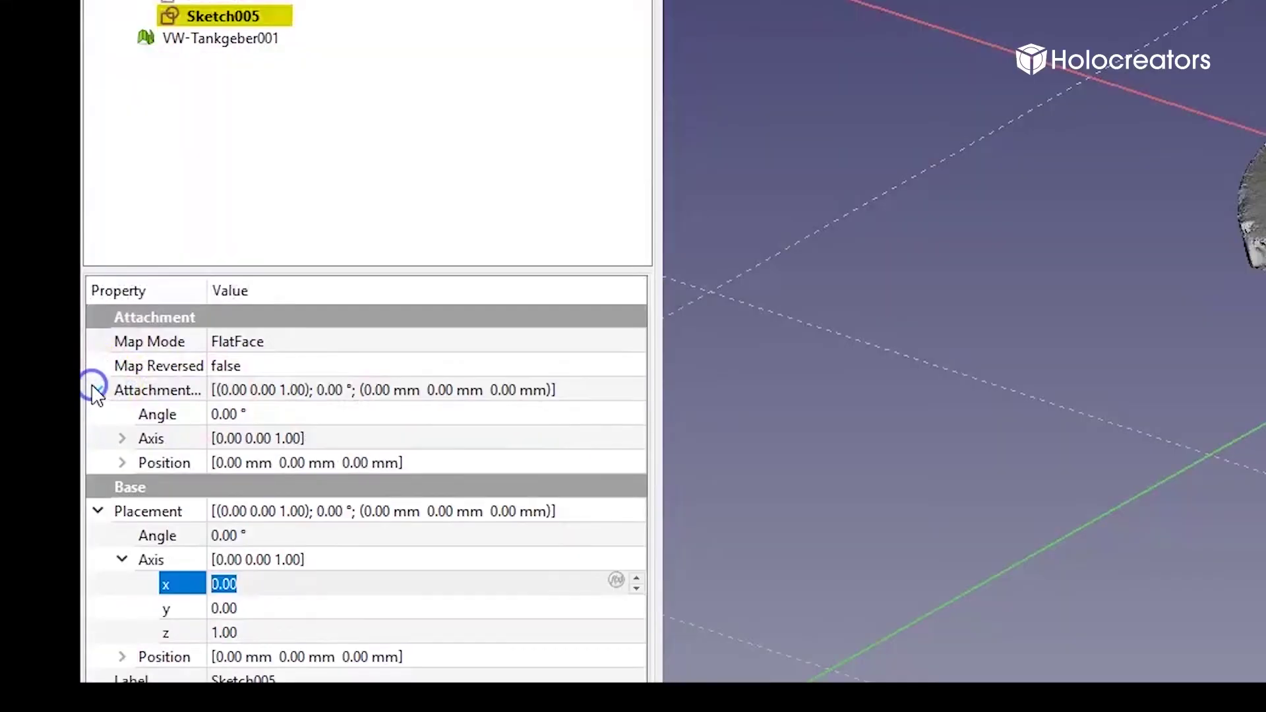
click(122, 463)
scroll(264, 488, down, 1)
click(228, 509)
text(4)
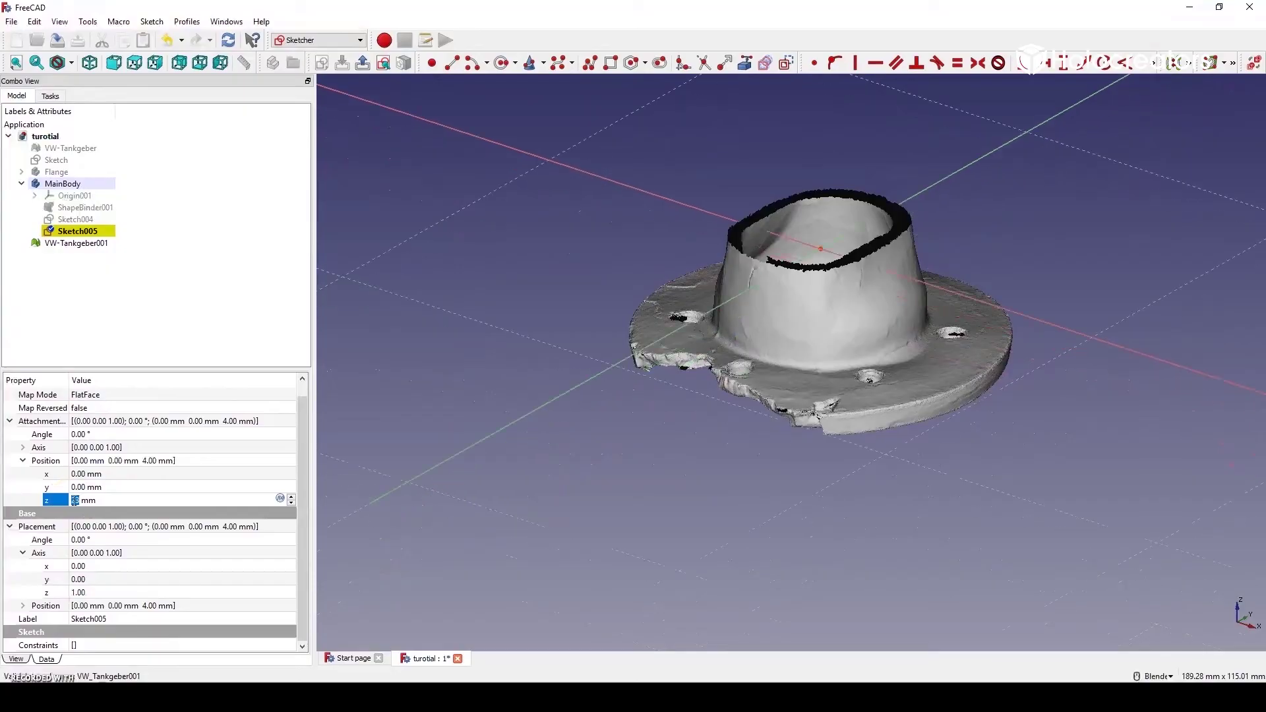
scroll(74, 500, up, 5)
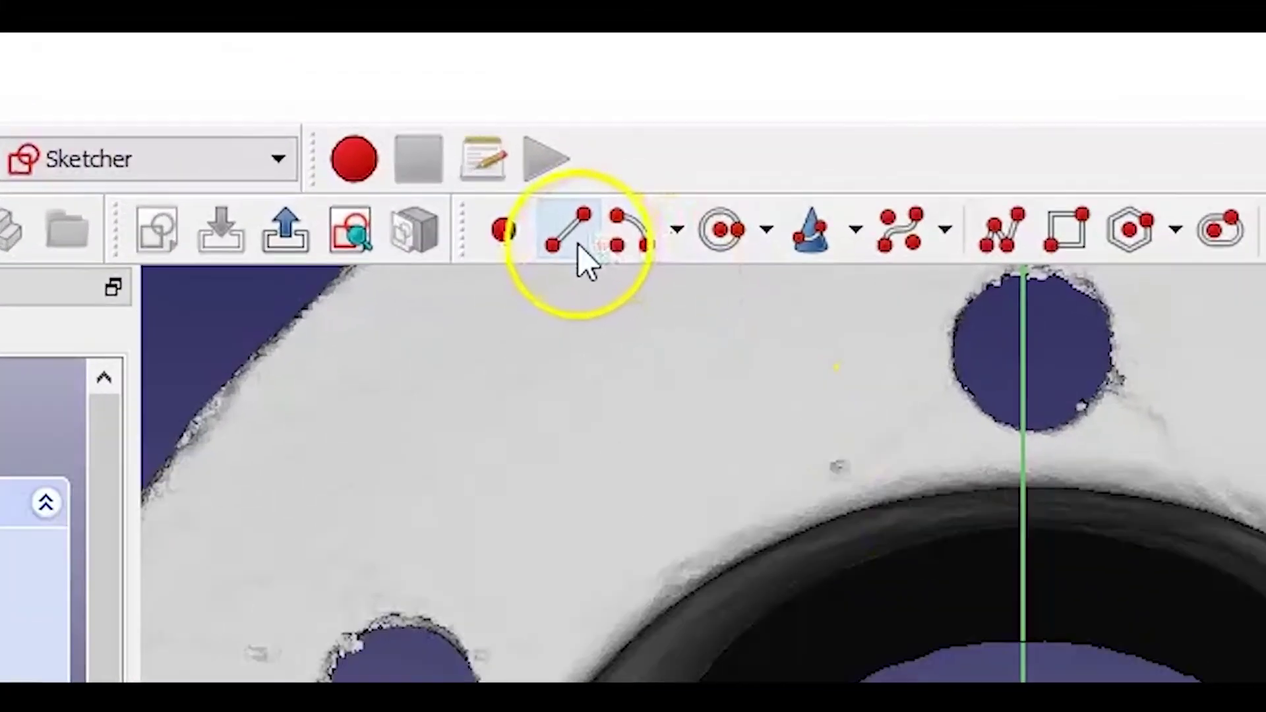
Step: Draw a vertical line along the oval opening's side, then close the sketch
click(581, 257)
click(719, 259)
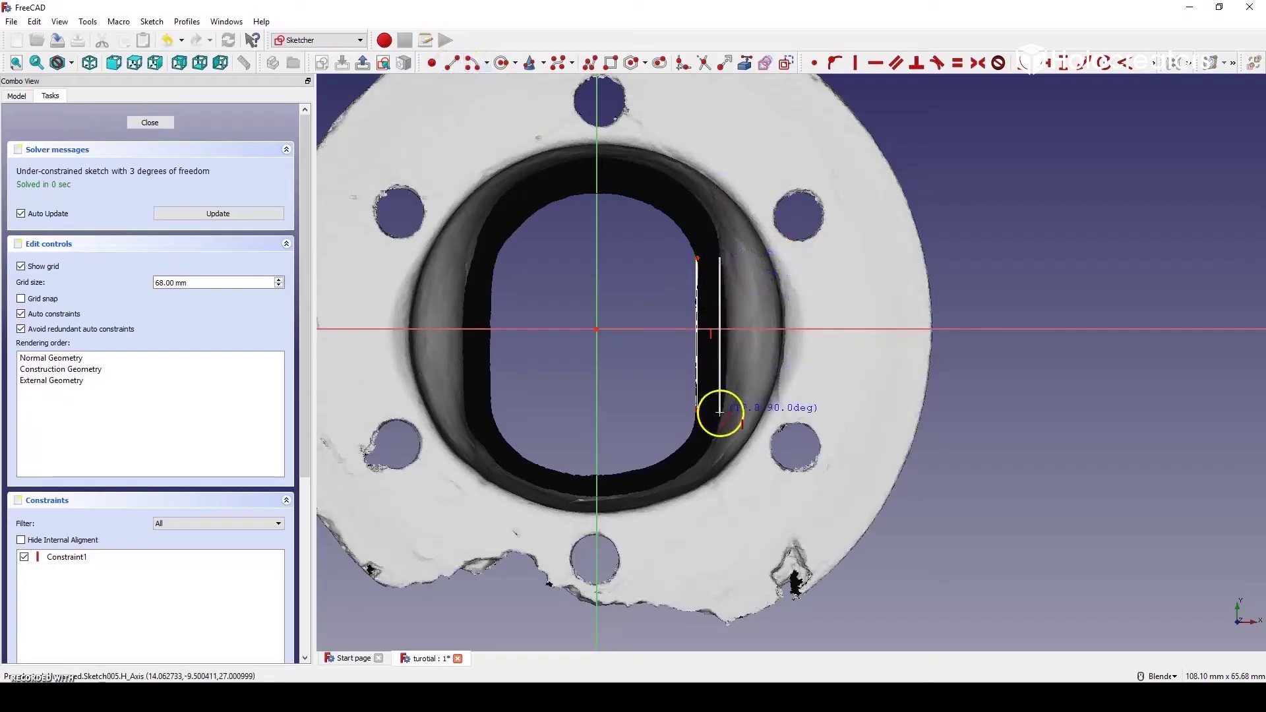
click(721, 411)
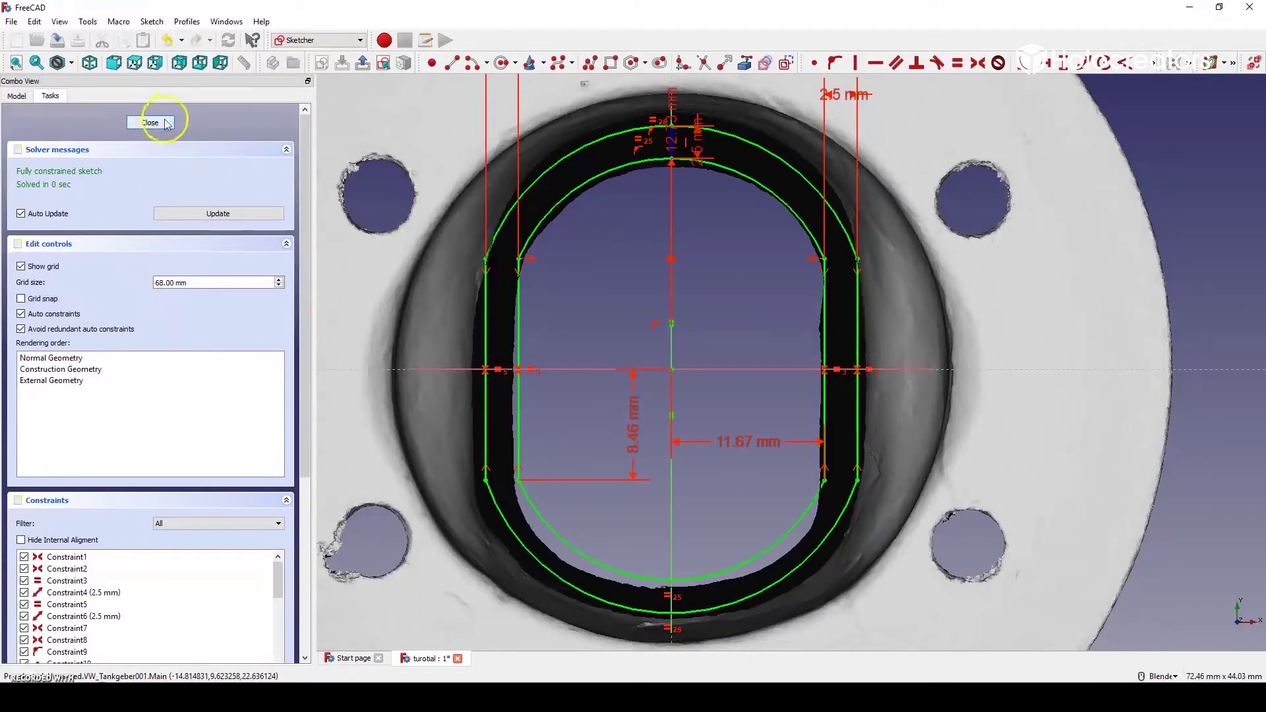
click(161, 124)
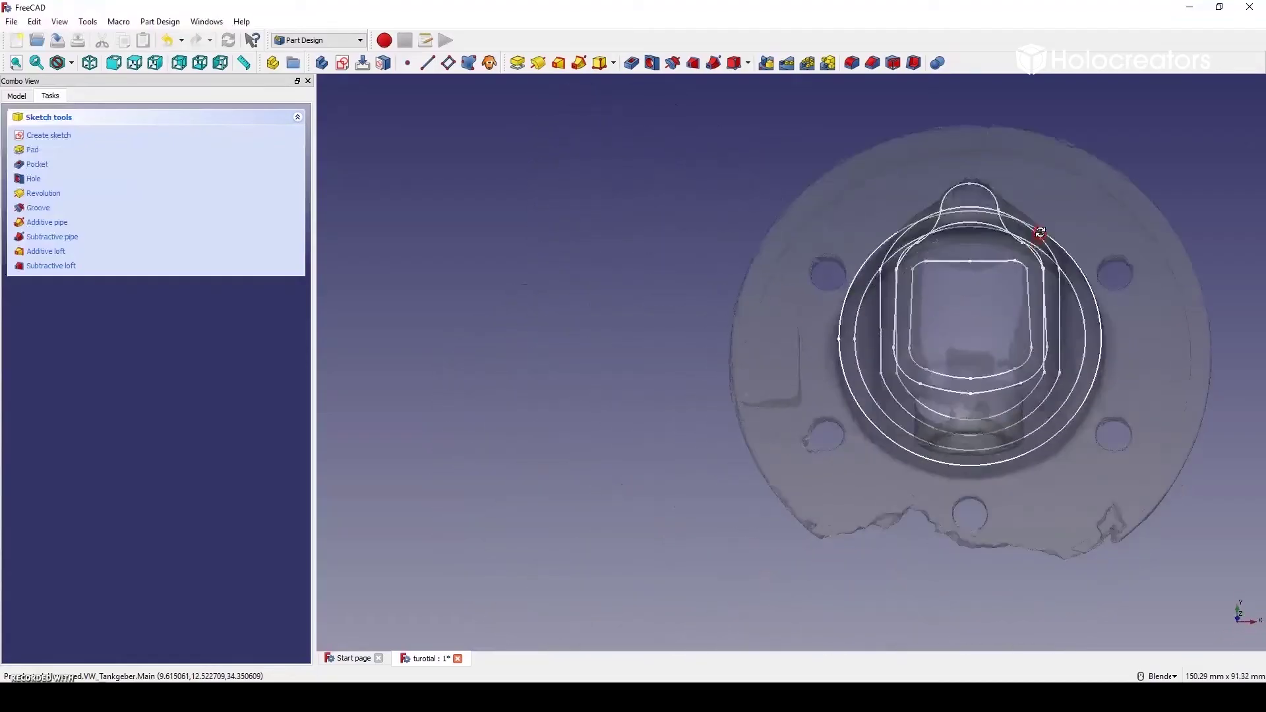
Step: Loft a solid through the traced section sketches, adding Sketch005 as a section, to model flange, body and cover
click(547, 68)
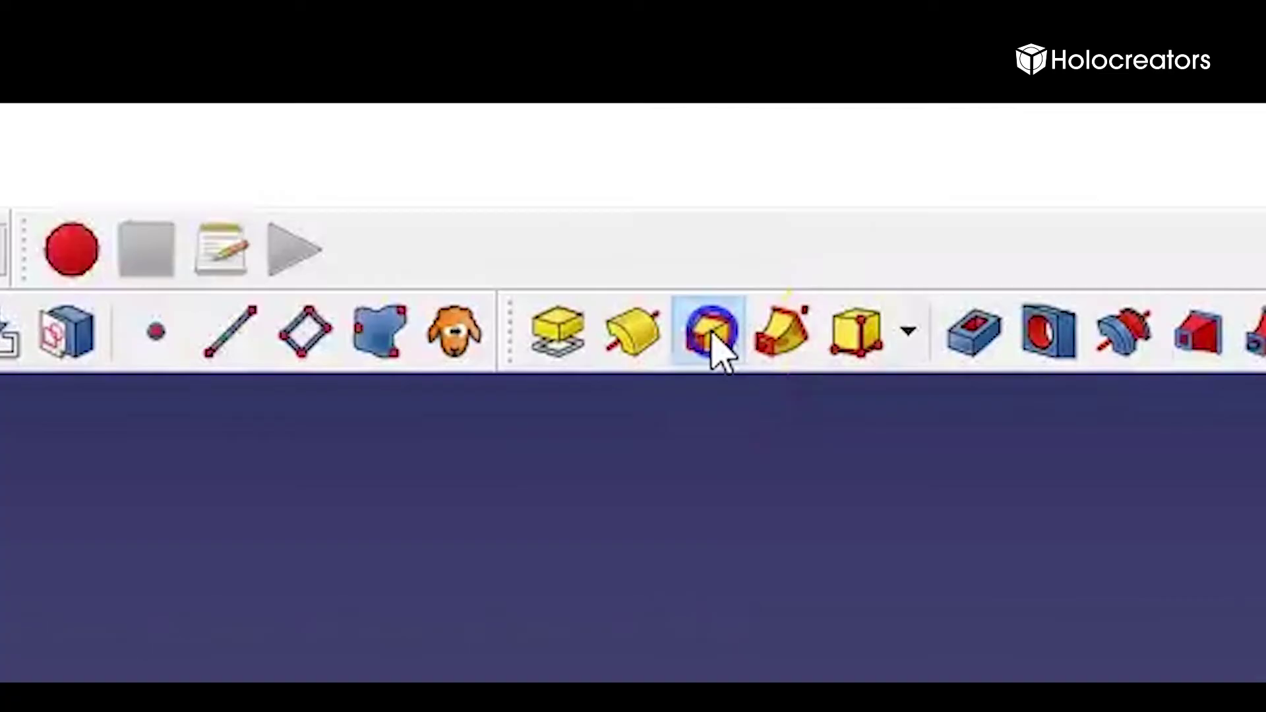
click(713, 336)
click(650, 317)
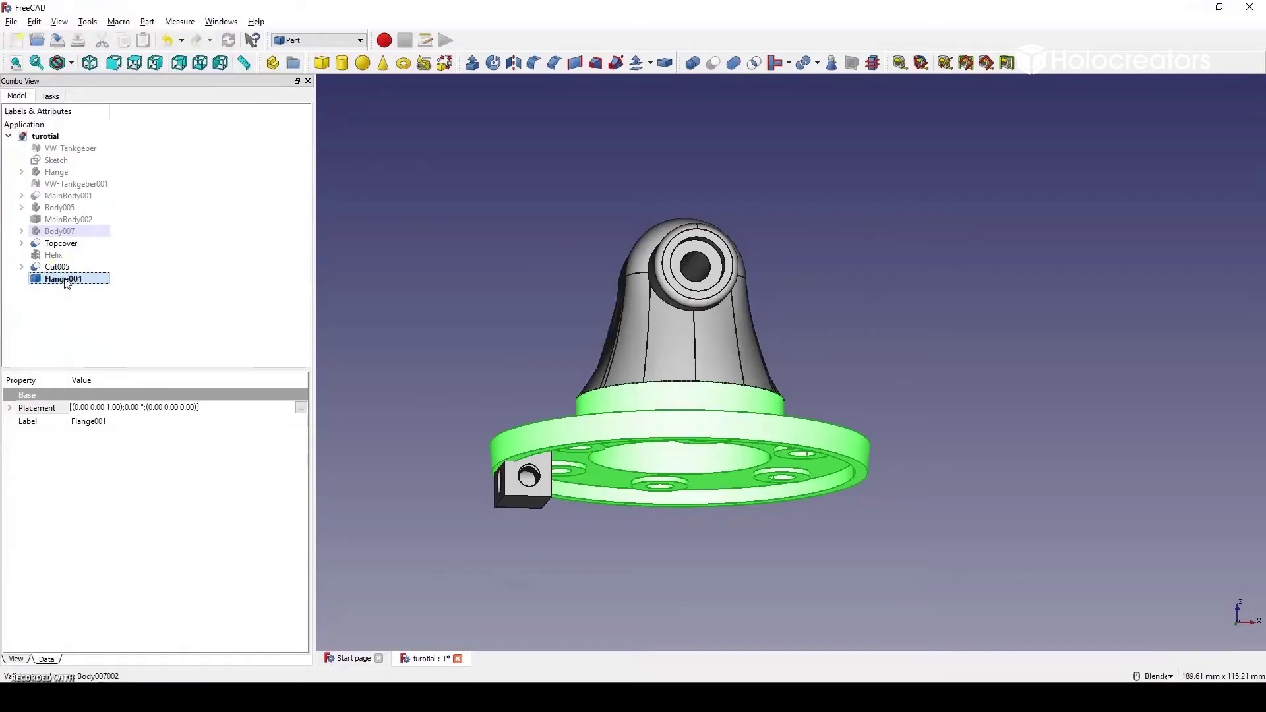
Step: Union Cut005, Topcover and Flange001 into one solid, copy it to a new document and start exporting
ctrl+click(59, 268)
ctrl+click(62, 244)
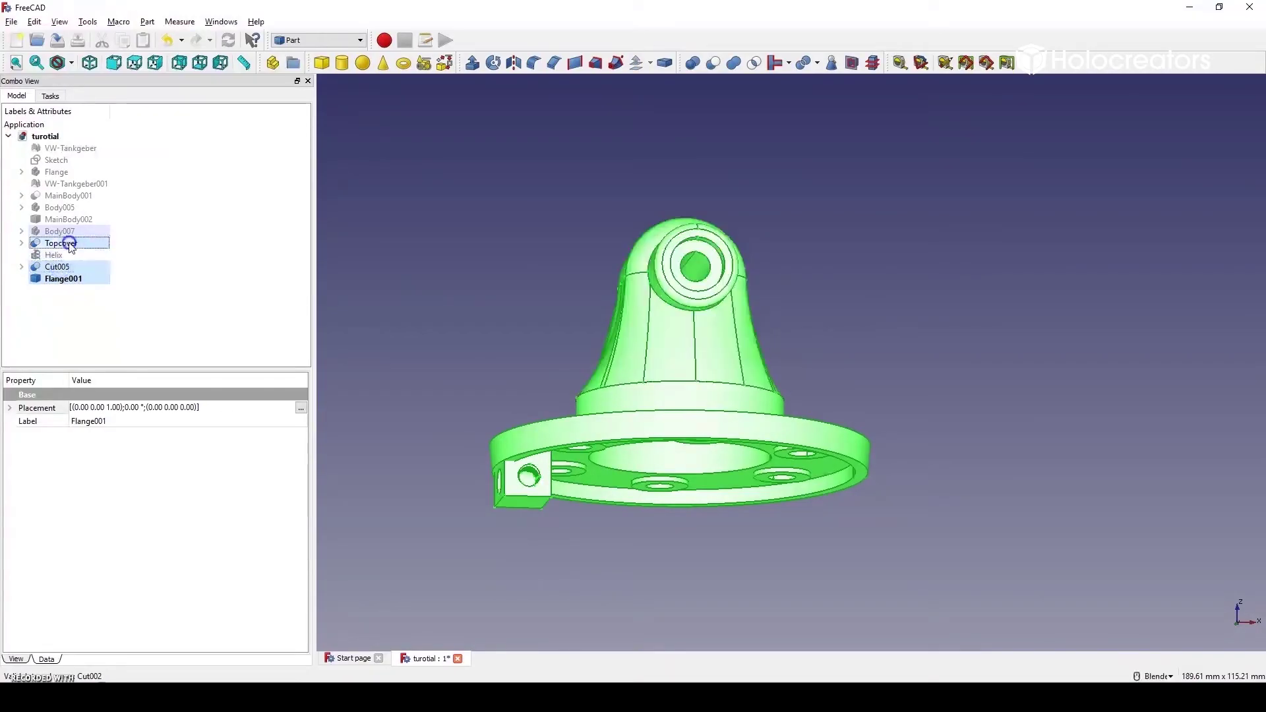
middle_drag(763, 283, 633, 302)
scroll(634, 302, down, 2)
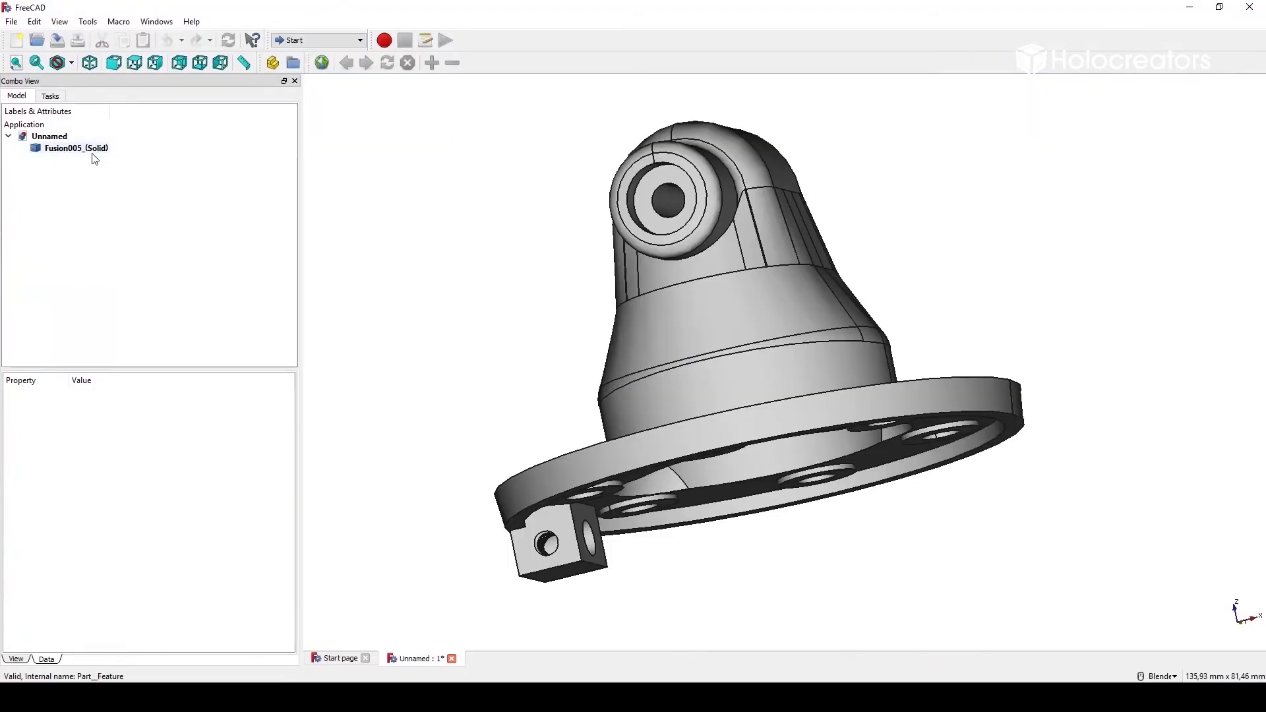
click(78, 148)
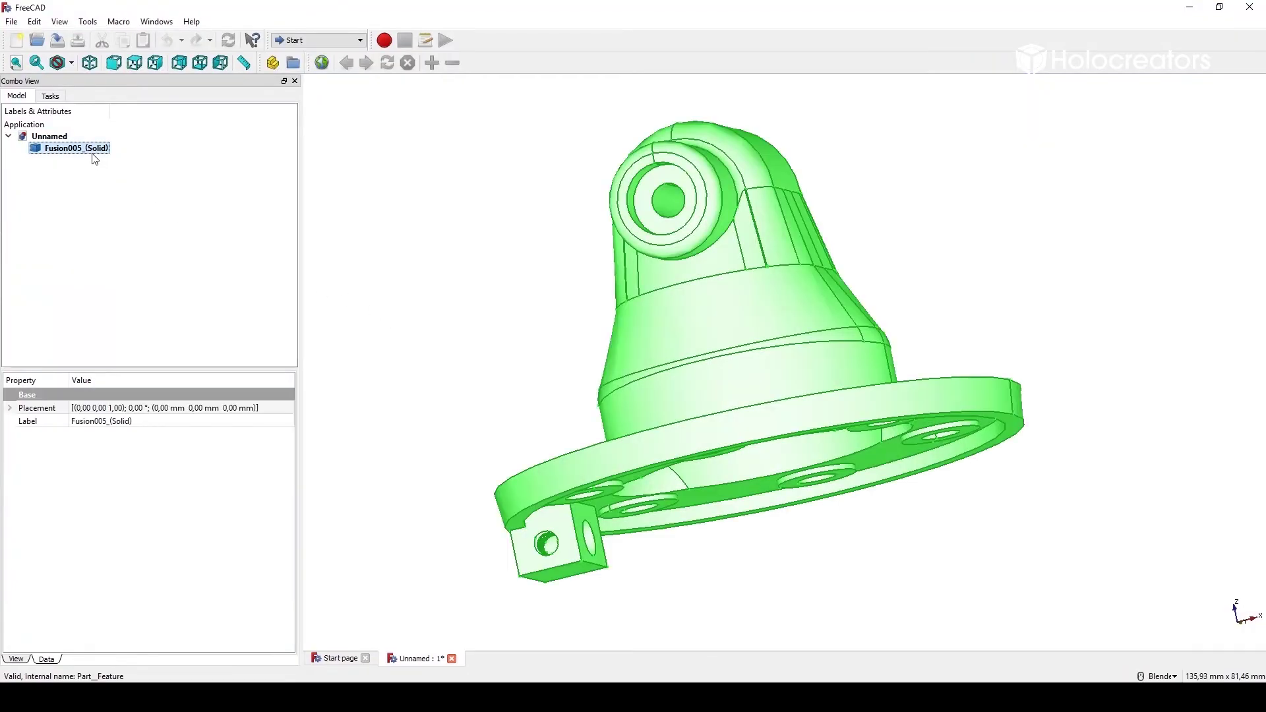
click(10, 22)
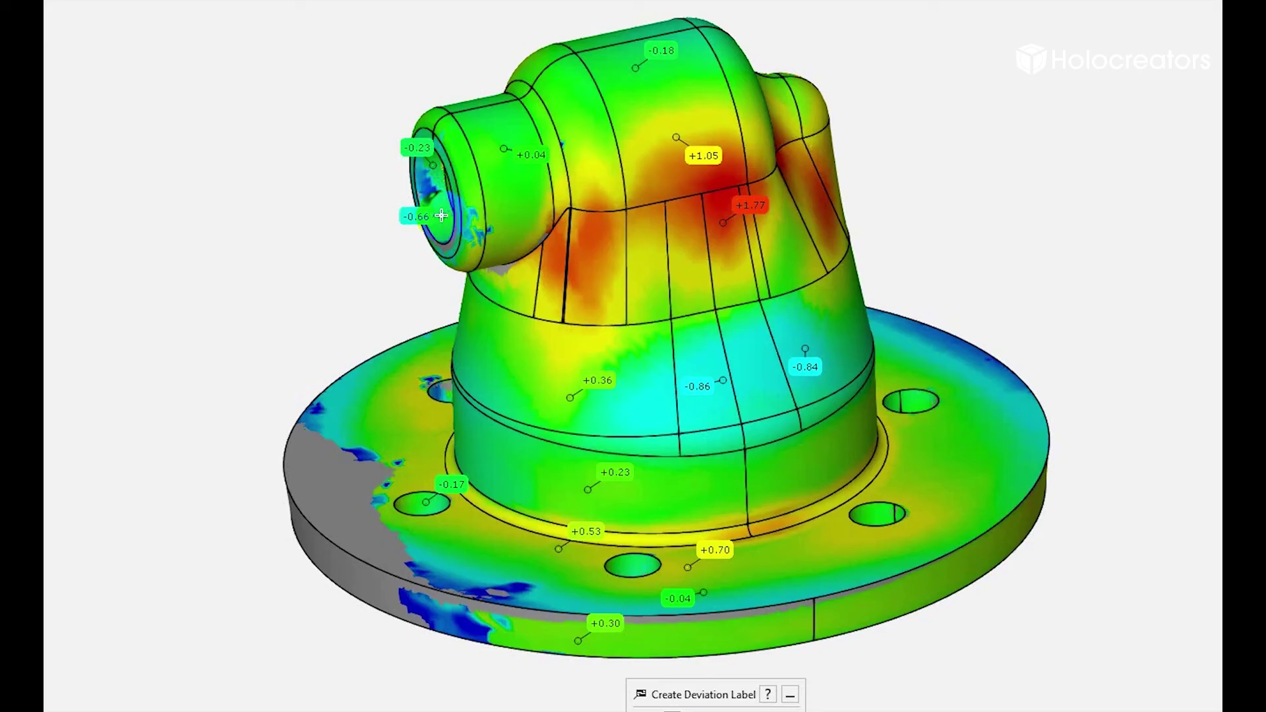
Step: Place deviation labels on the flange top, its front edge and beside a right-side bolt hole
click(381, 404)
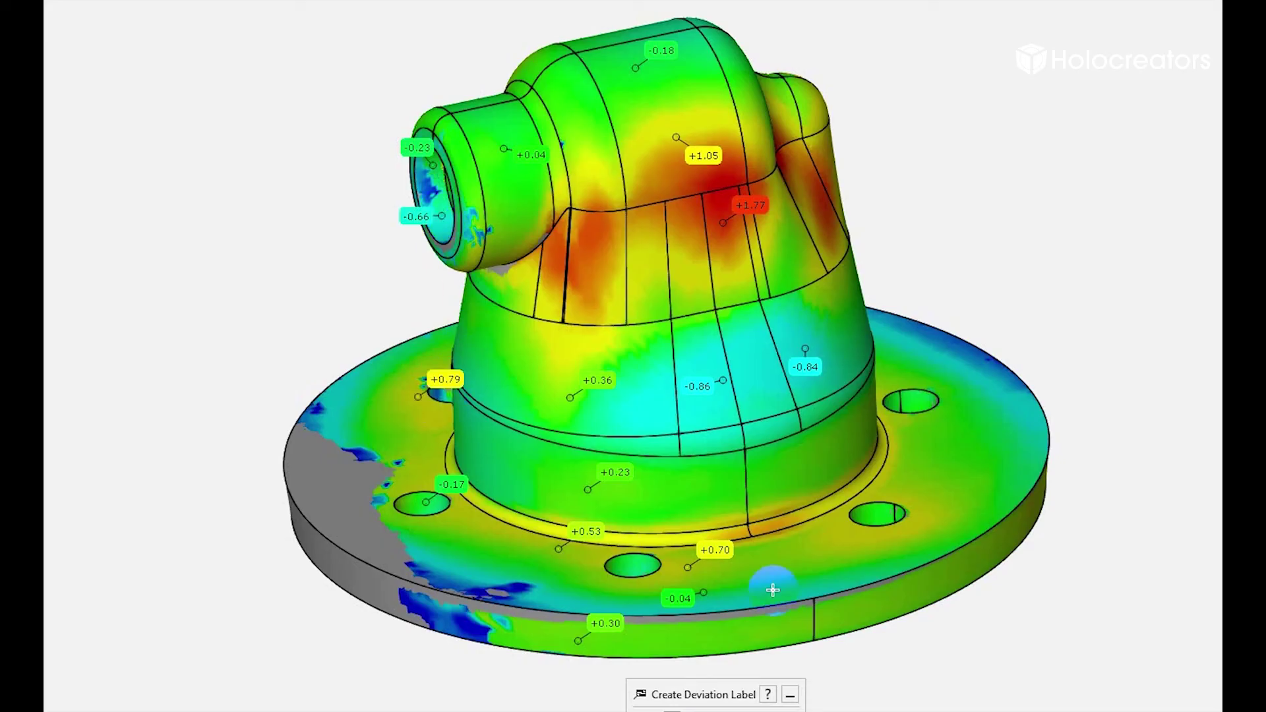
click(913, 591)
click(881, 560)
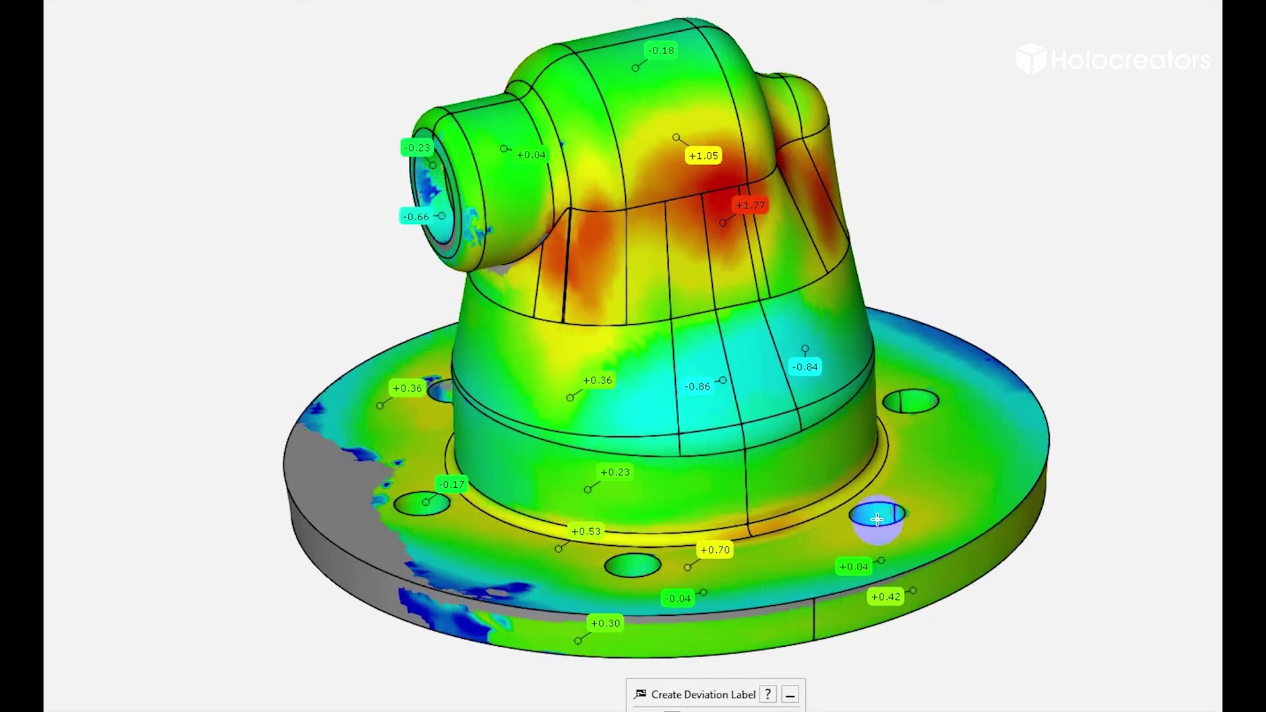